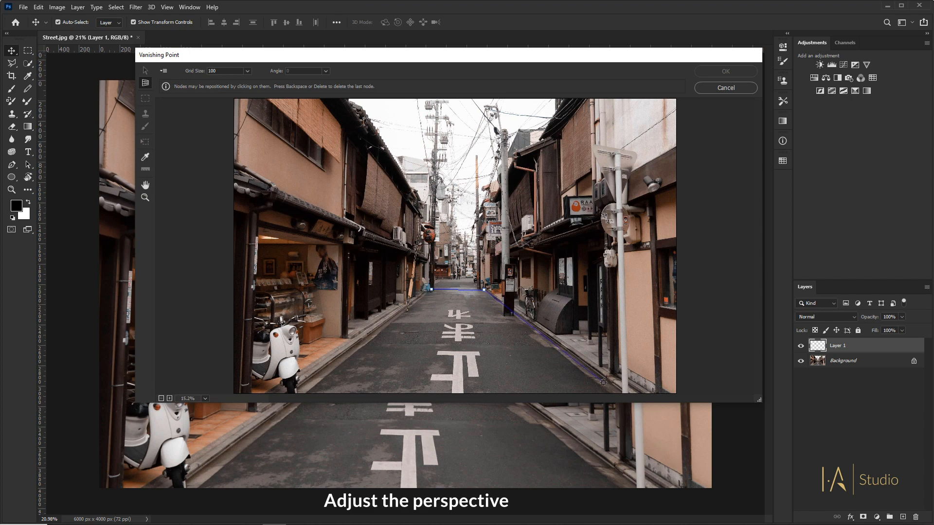
Place the two near corners of the Vanishing Point plane at the road's front edge to complete the perspective plane
click(623, 394)
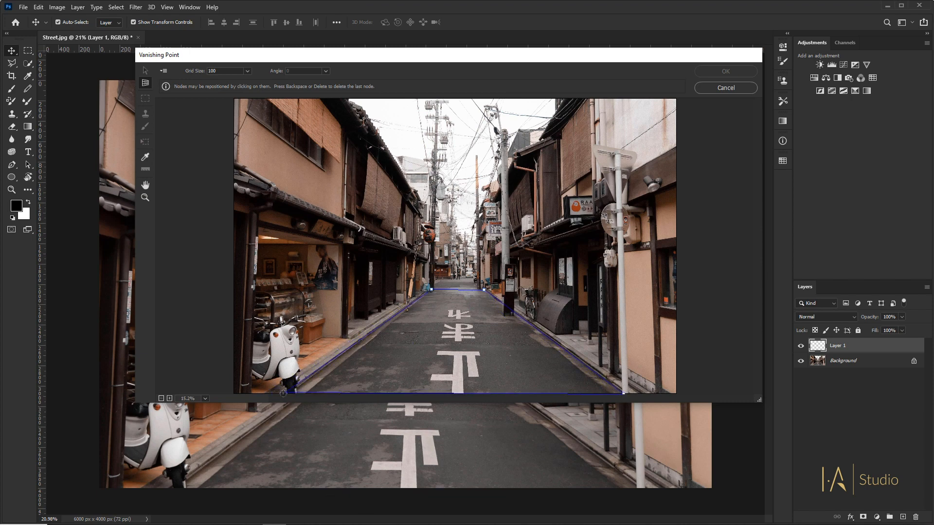
click(282, 393)
drag(282, 393, 308, 394)
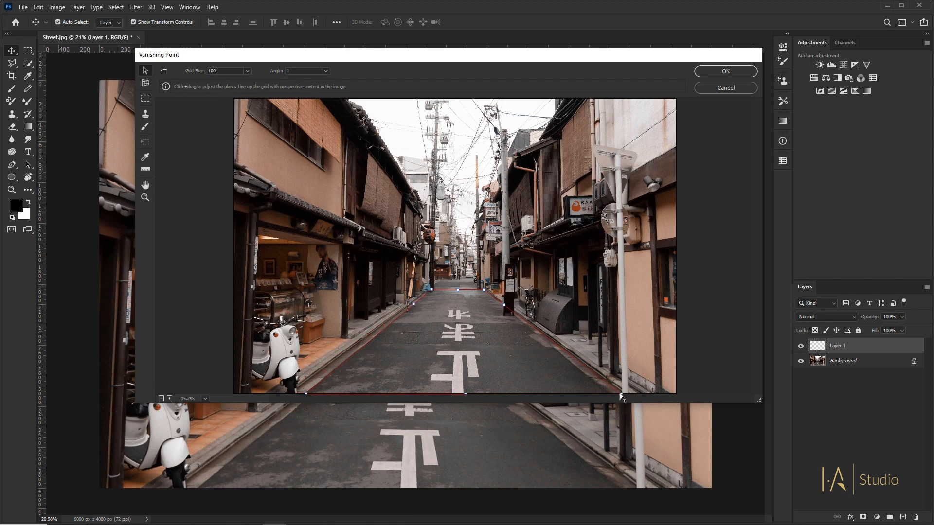
Adjust the perspective plane's corners to the road borders, extend its far edge up the street, and apply the plane
drag(611, 393, 611, 391)
drag(430, 291, 428, 292)
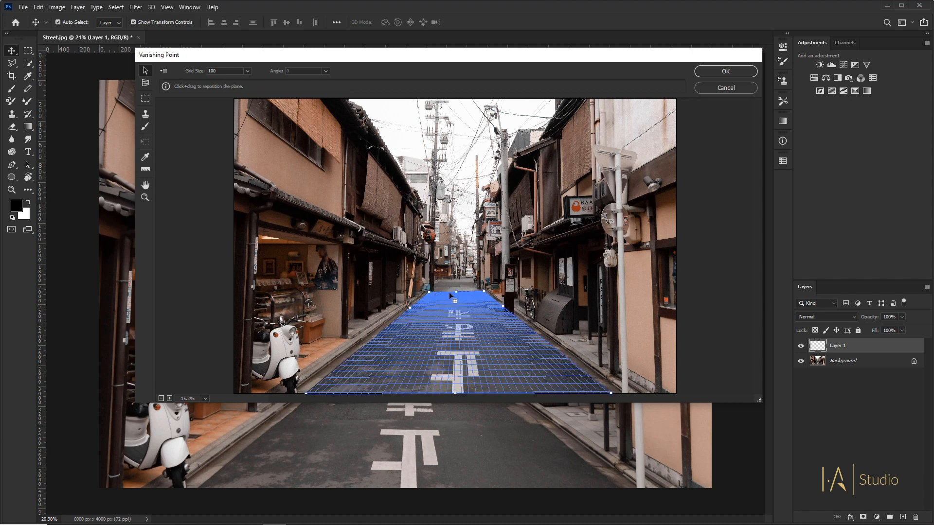
drag(457, 292, 457, 281)
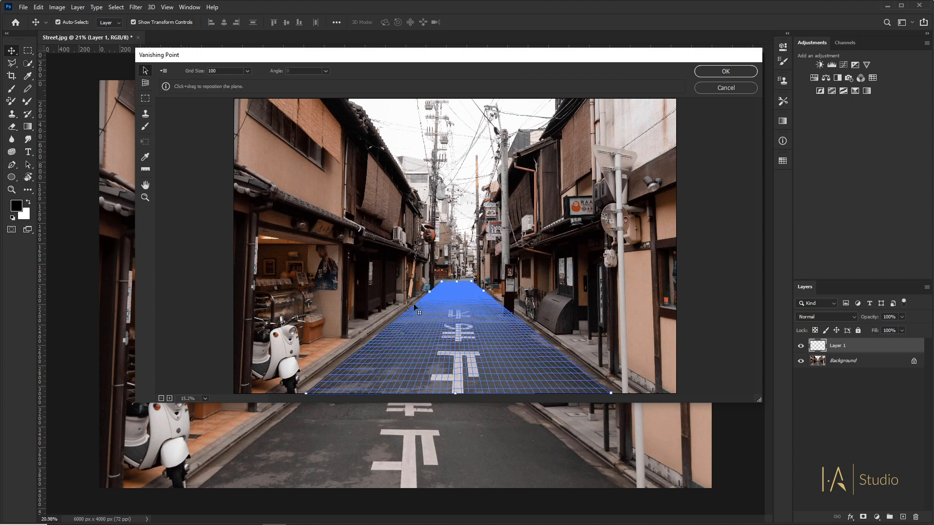
click(739, 73)
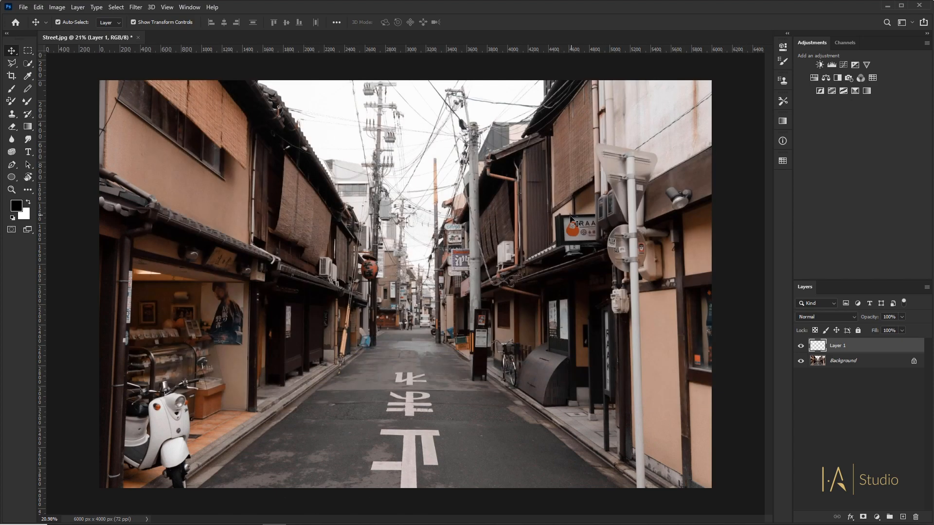
Create a new layer and place Puddle.png in it as an embedded image at its default size
key(ctrl+shift+alt+n)
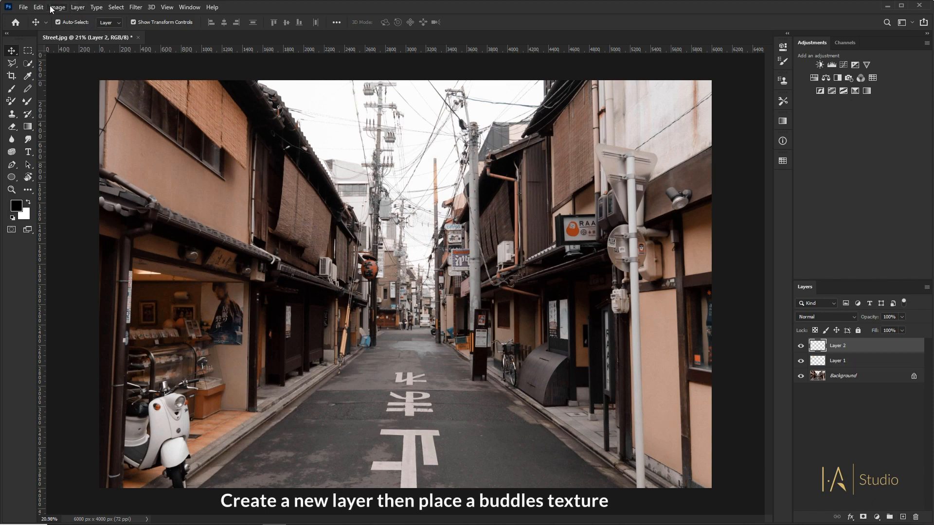
click(24, 7)
click(99, 199)
click(154, 120)
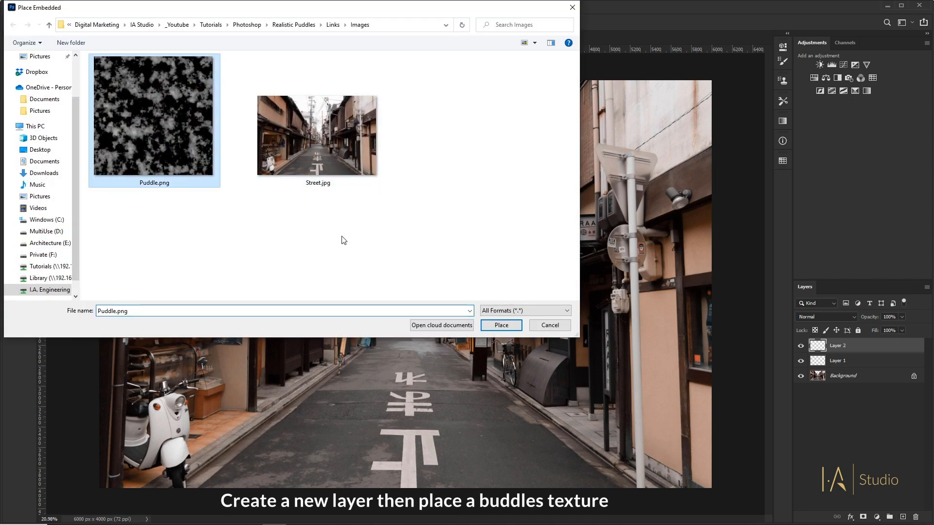
click(501, 325)
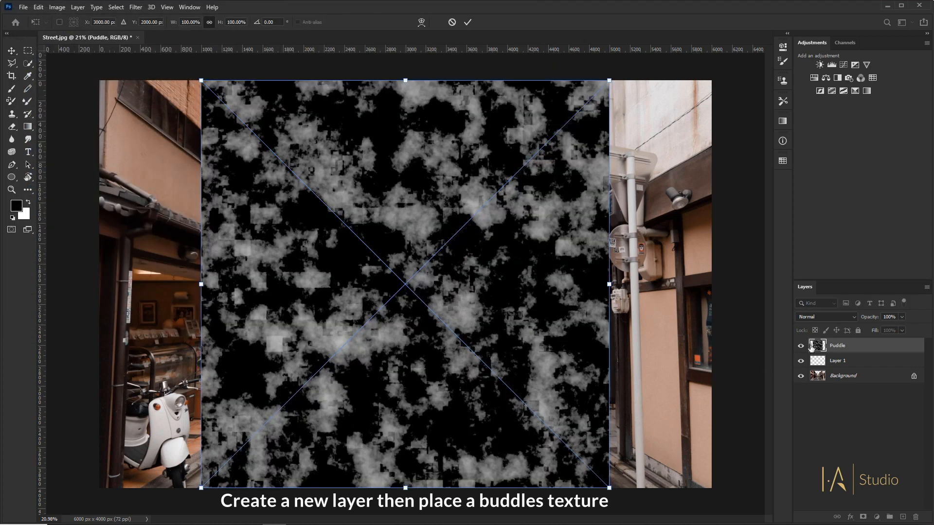
click(467, 22)
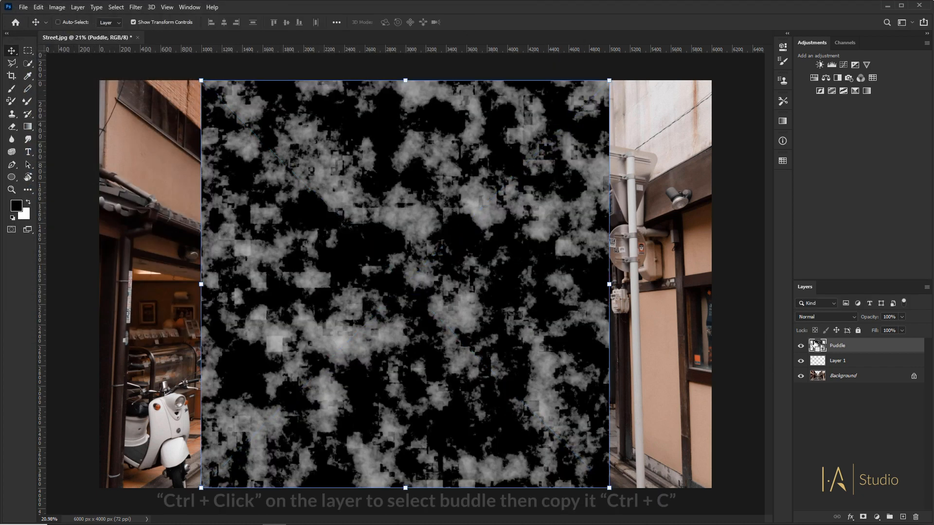
Select and copy the contents of the Puddle layer, deselect, and delete that layer
ctrl+click(821, 347)
key(ctrl+d)
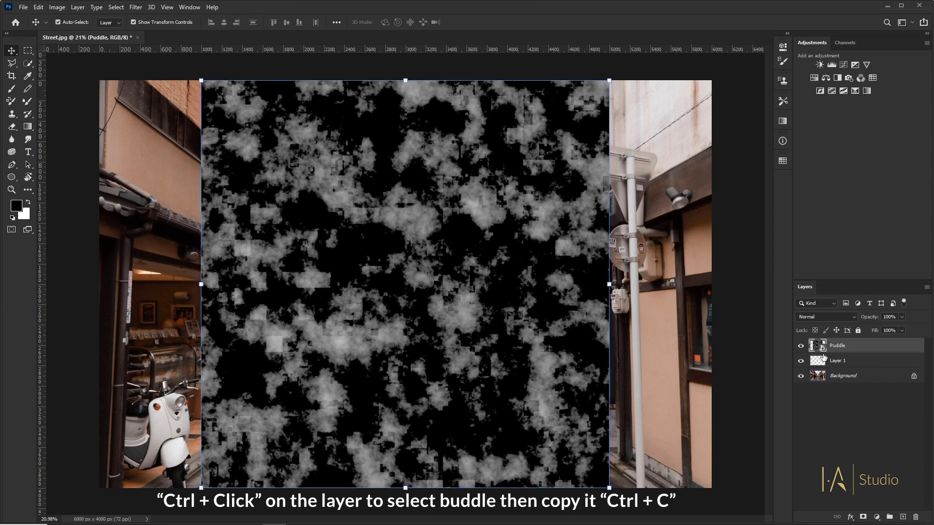
key(Delete)
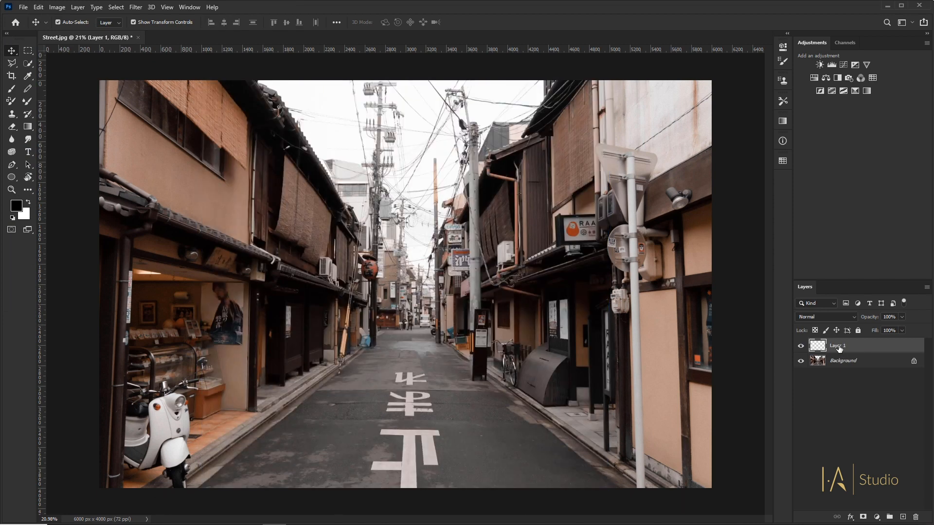
Open the Vanishing Point filter on Layer 1, paste the copied puddle texture and scale it down to about half size
click(138, 9)
click(176, 93)
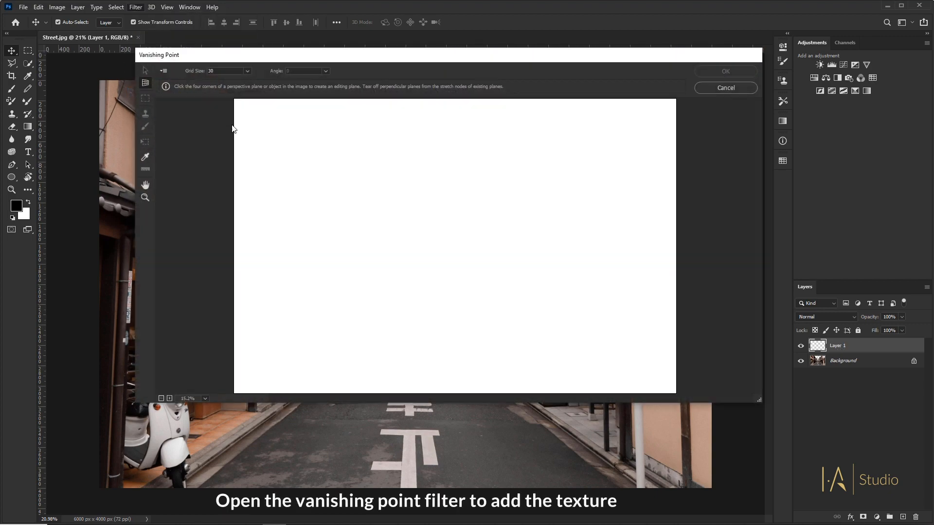
key(ctrl+v)
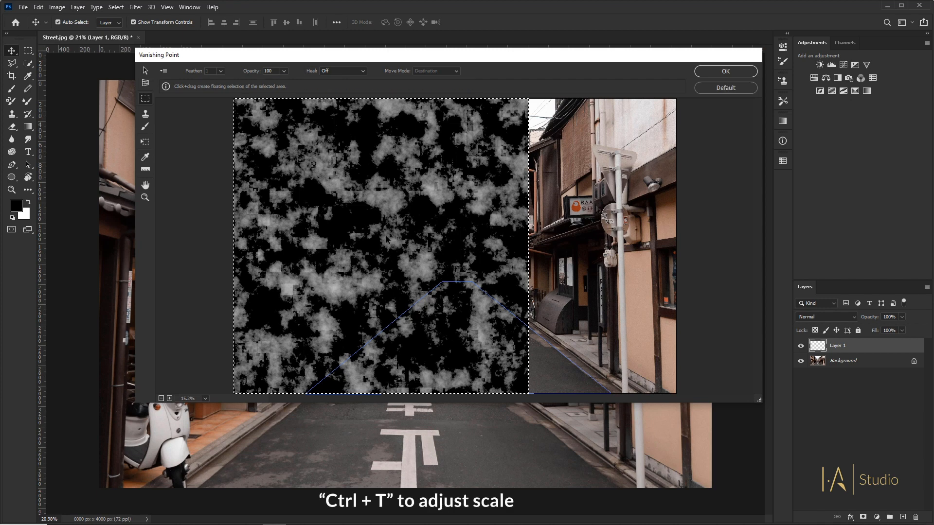
key(ctrl+t)
drag(529, 99, 385, 243)
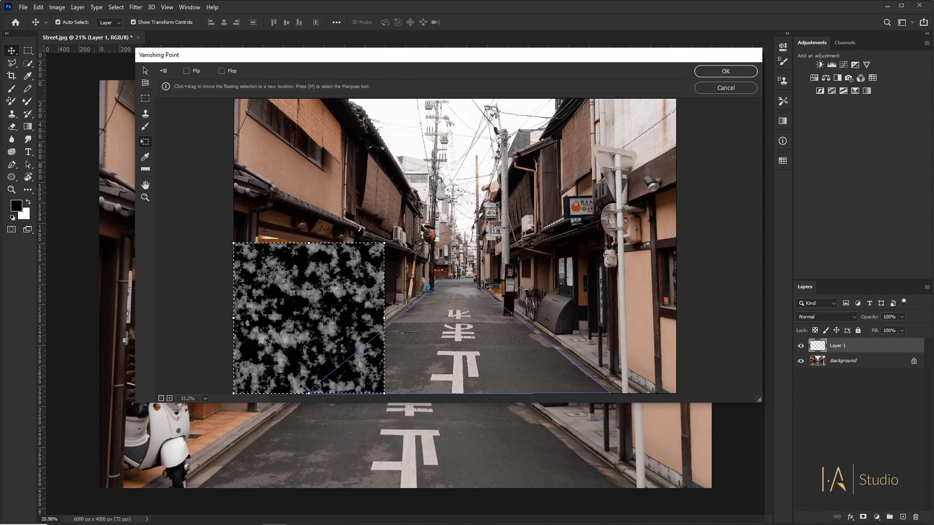
Move the puddle texture onto the road plane, duplicate it toward the far end to cover the street, and apply the filter
drag(331, 288, 469, 308)
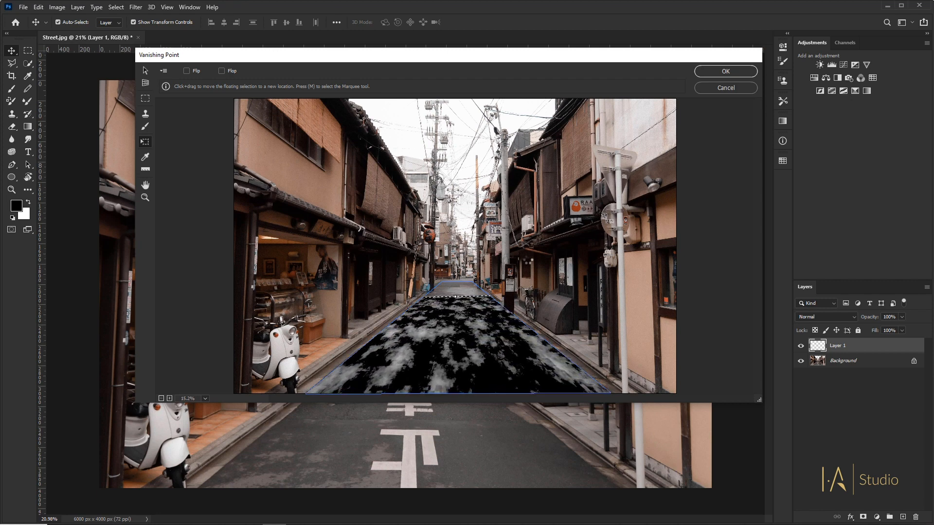
alt+drag(470, 340, 454, 286)
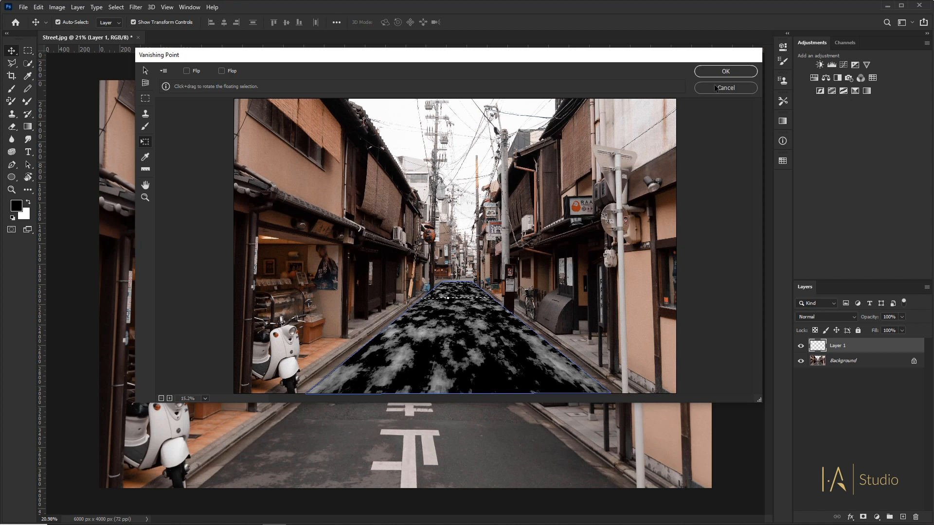
click(724, 71)
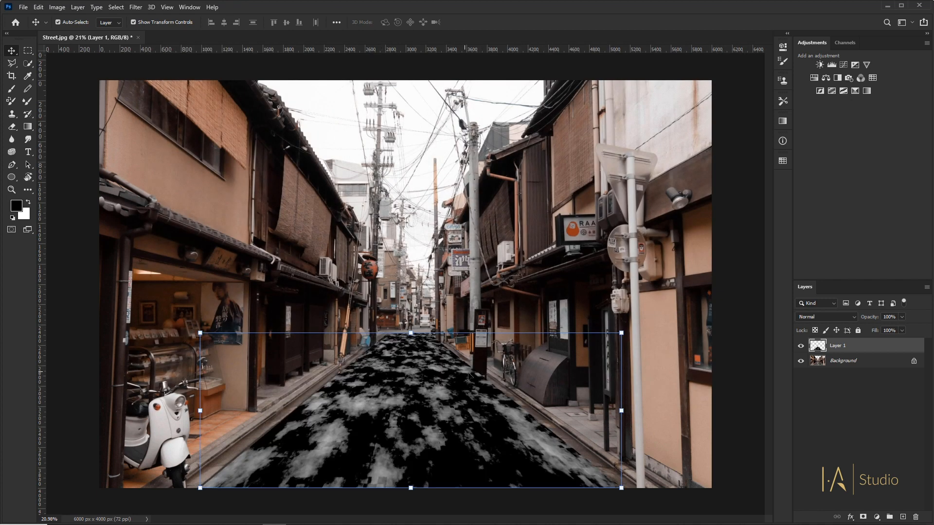
Add a black Solid Color fill layer and move it below Layer 1
click(877, 517)
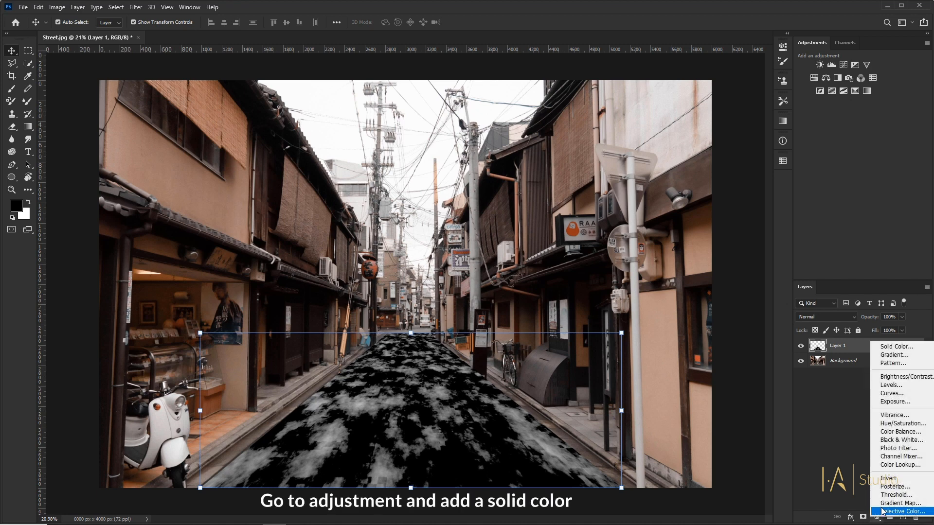
click(898, 346)
click(752, 192)
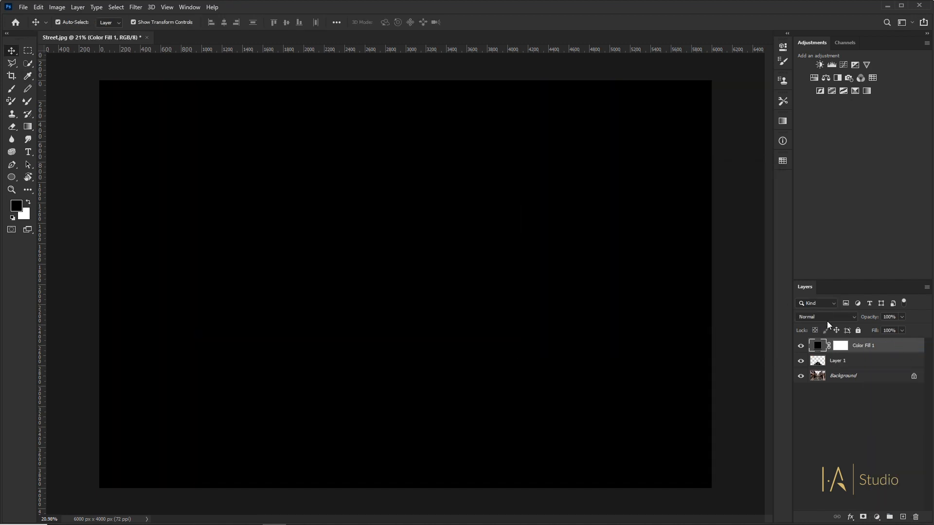
drag(872, 350, 870, 366)
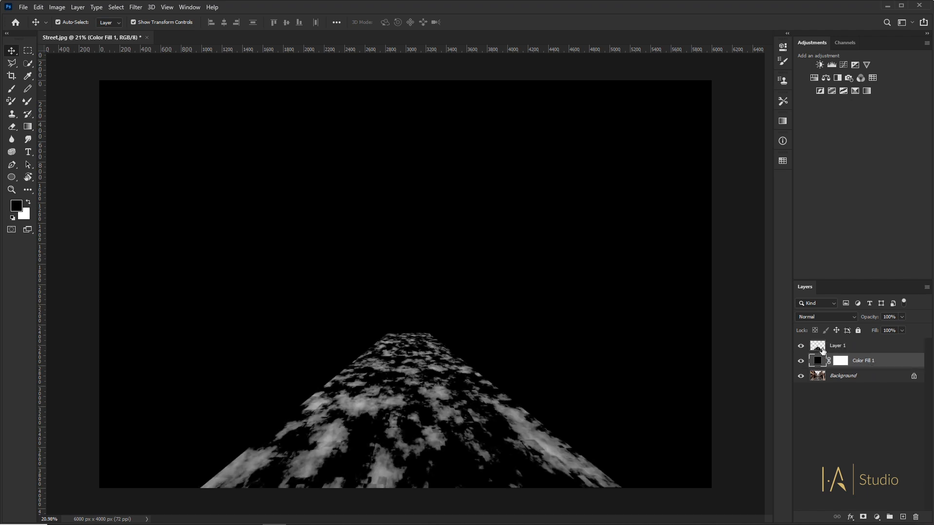
Add a Curves adjustment clipped to Layer 1 and lower its white point input to 134 to brighten the texture
click(845, 346)
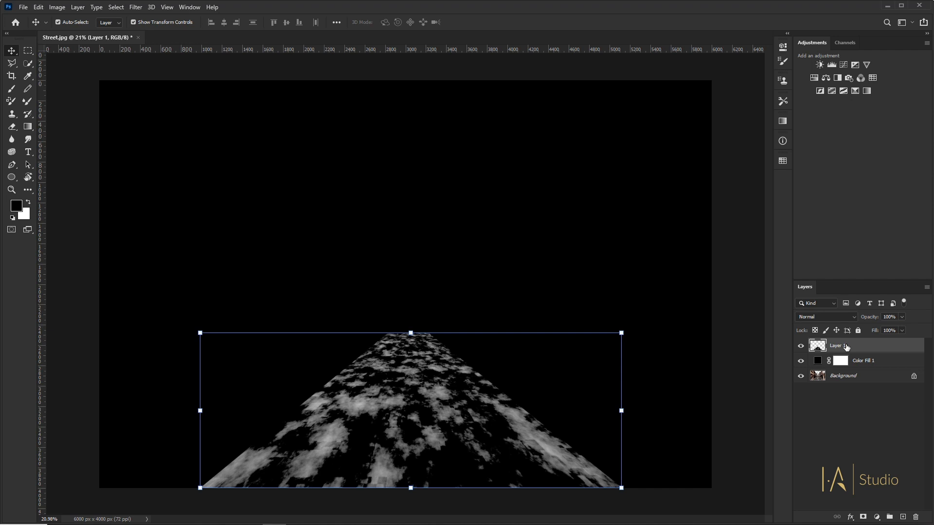
click(843, 64)
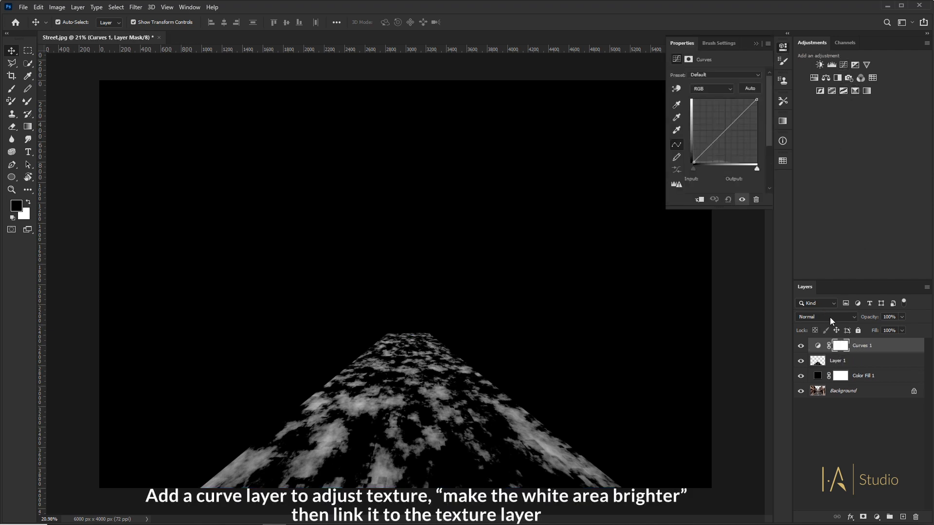
alt+click(866, 351)
drag(757, 167, 727, 168)
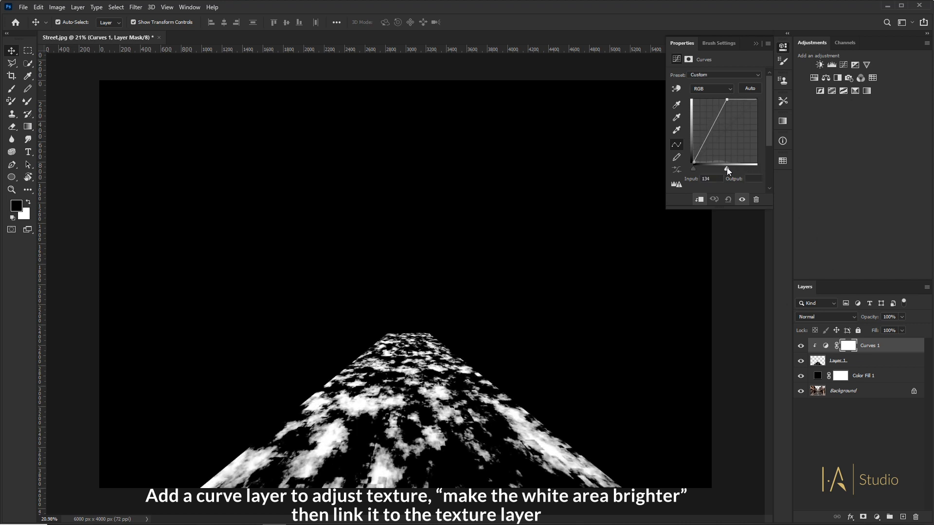
Deselect all layers, load the RGB channel as a selection and save it as a new alpha channel
click(841, 427)
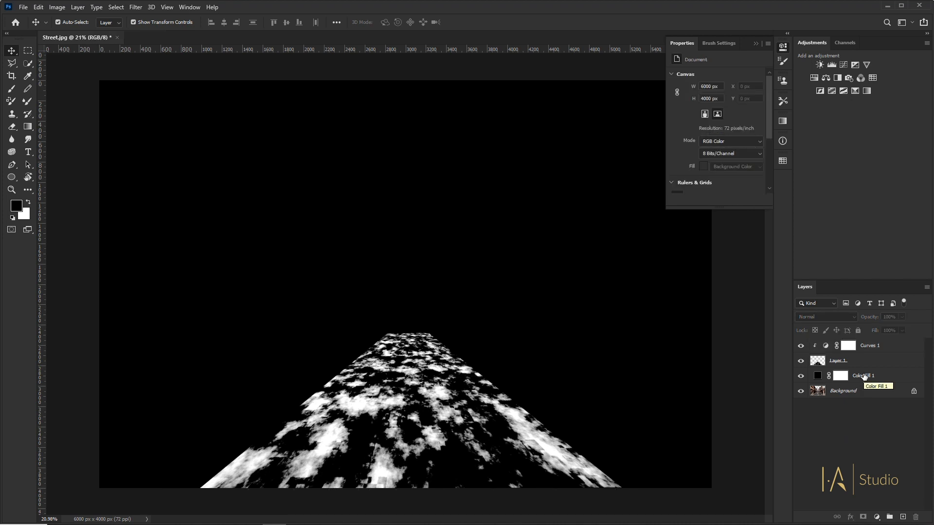
click(839, 46)
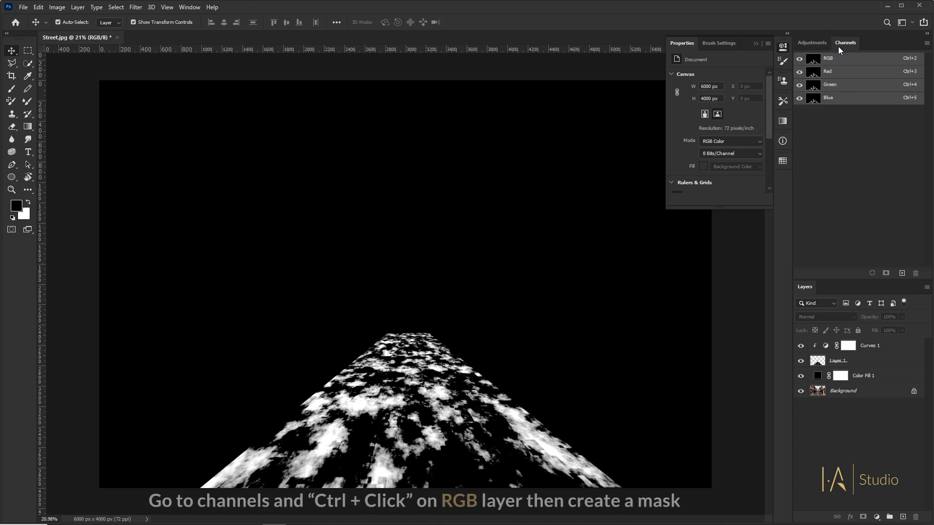
ctrl+click(815, 62)
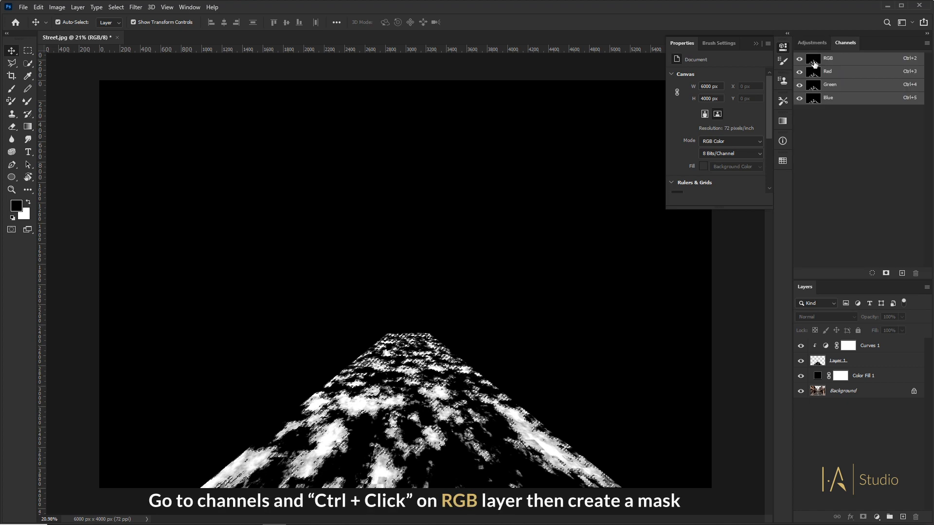
click(886, 273)
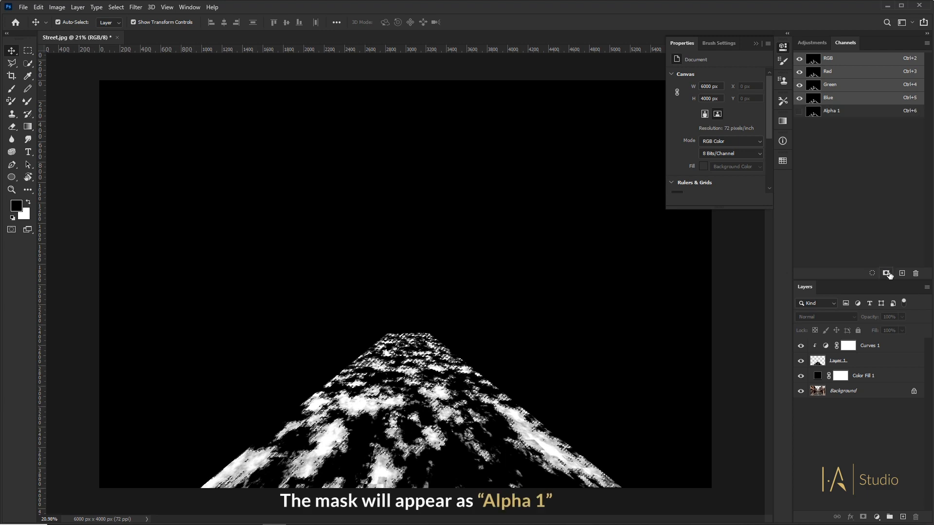
Group the Curves 1, Layer 1 and Color Fill 1 layers, hide the group, and clear the selection
click(864, 345)
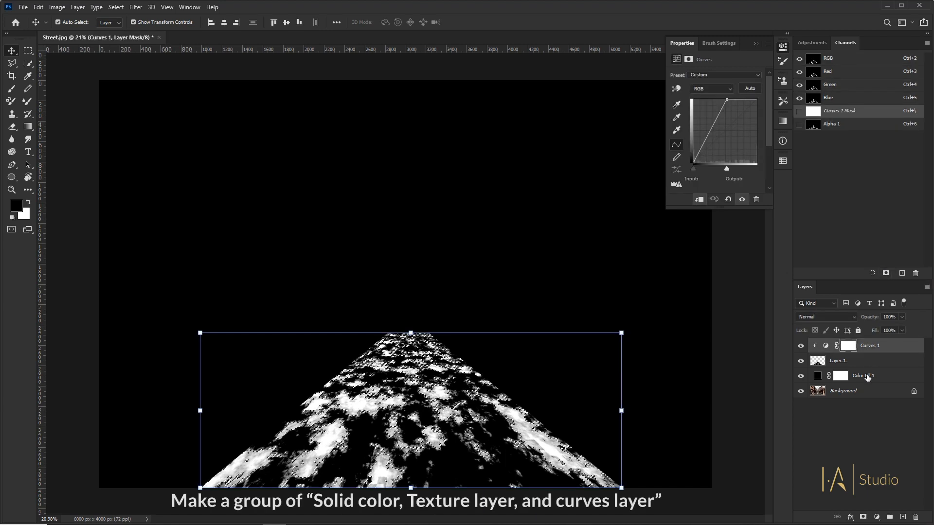
shift+click(867, 376)
key(ctrl+g)
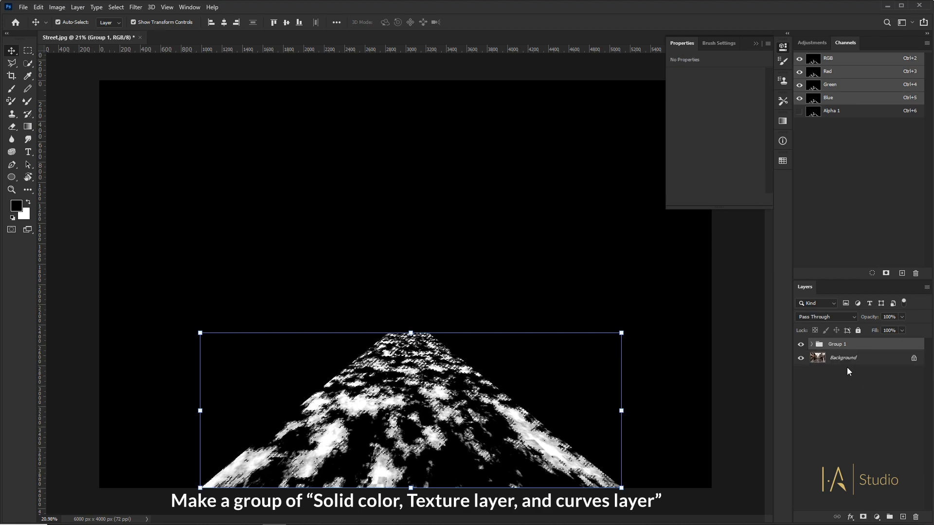
click(801, 345)
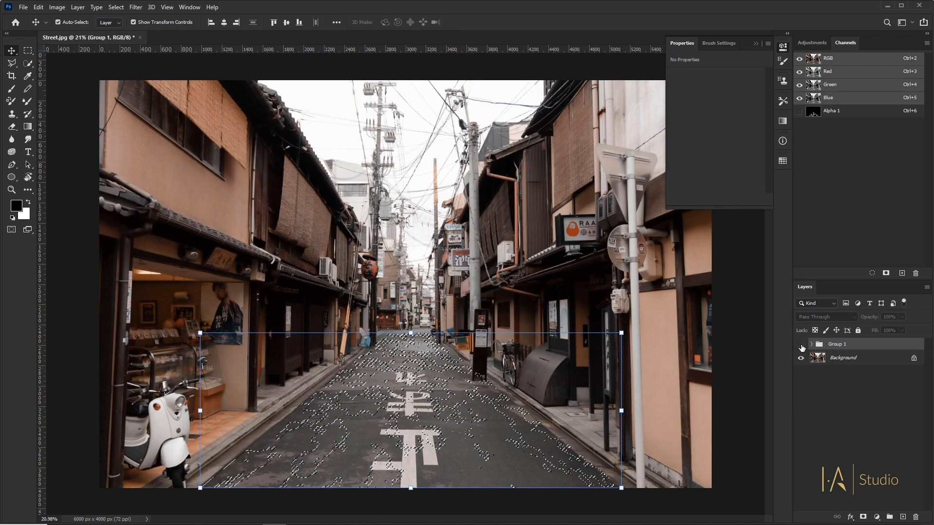
key(ctrl+d)
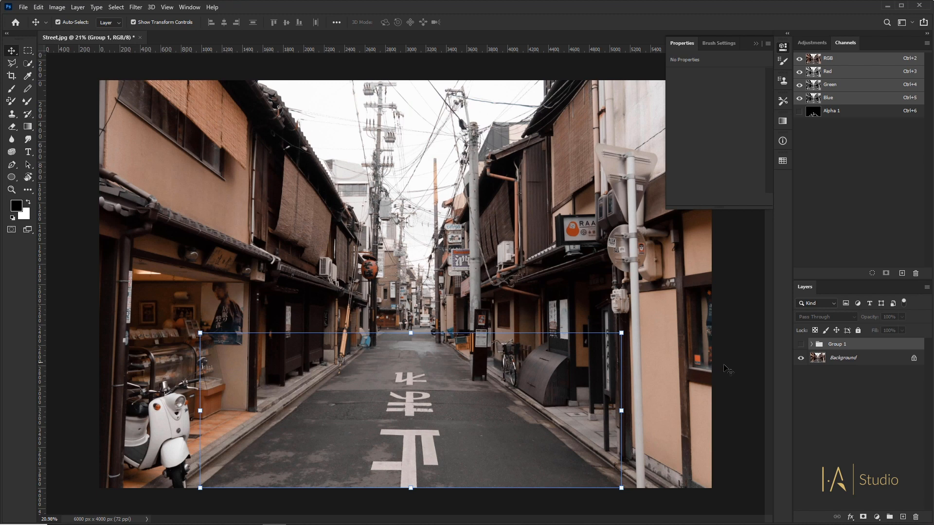
Outline the street surface on the Background layer with a closed Polygonal Lasso selection along its borders
click(835, 362)
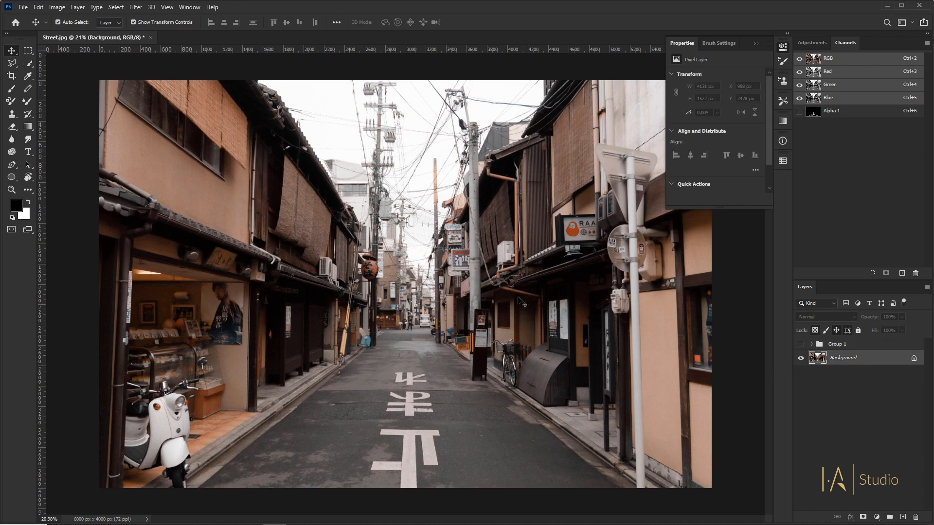
key(l)
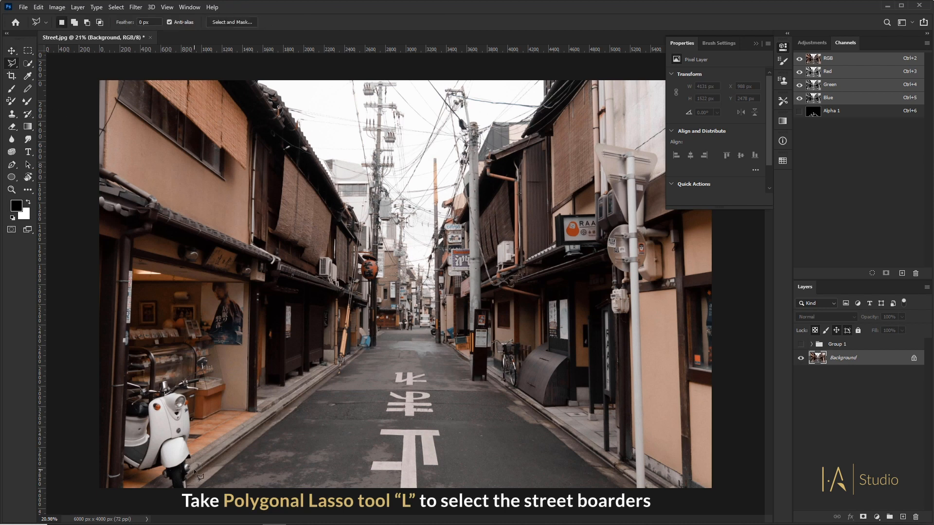
click(186, 487)
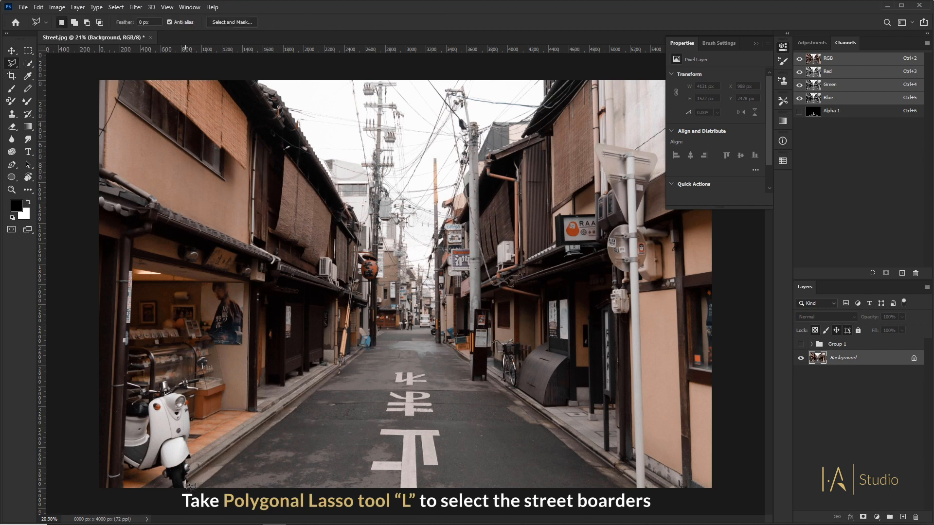
click(375, 347)
click(377, 339)
click(437, 339)
click(443, 345)
click(487, 382)
click(632, 501)
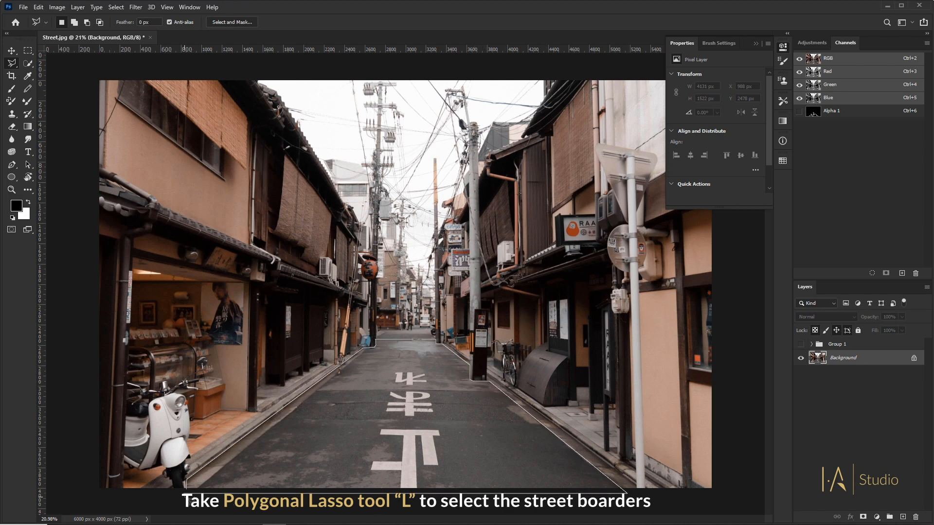
click(187, 490)
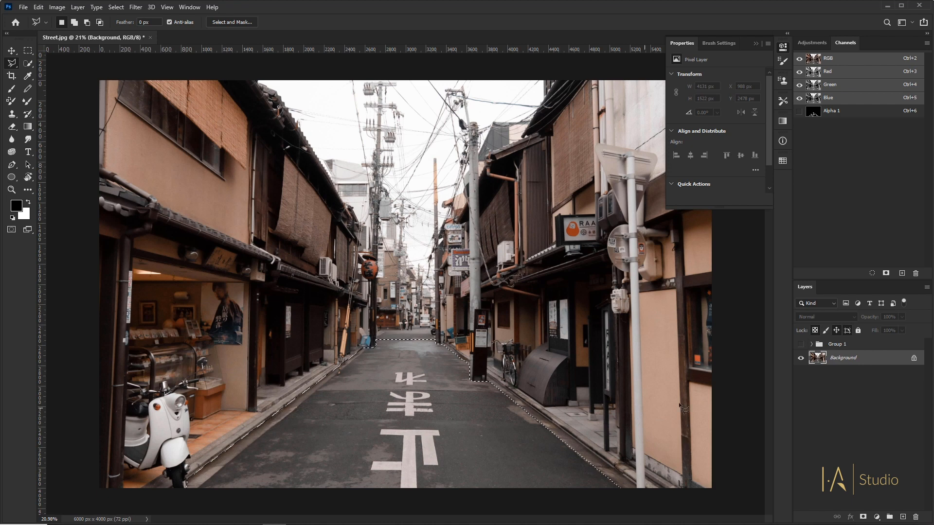
Duplicate the Background layer and give the copy a mask from the street selection, unlinked from the image
drag(816, 361, 908, 514)
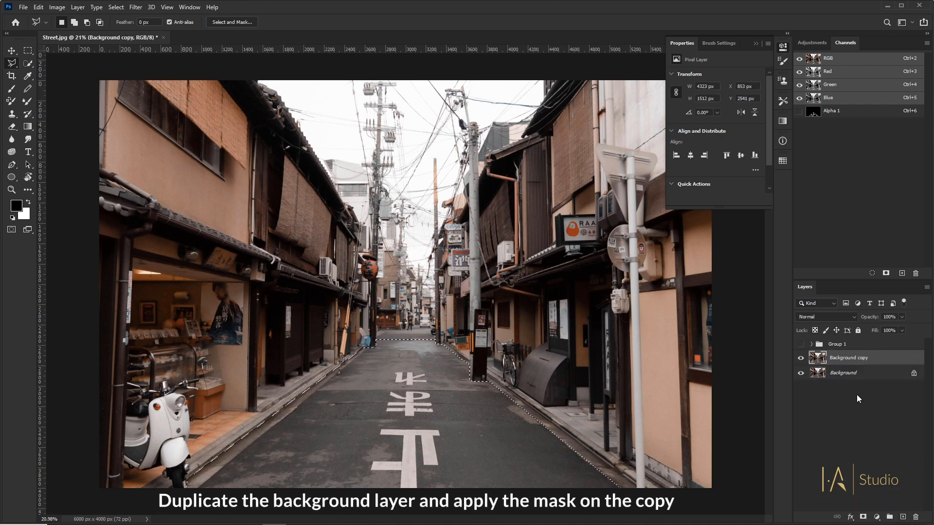
click(865, 515)
click(829, 358)
click(819, 359)
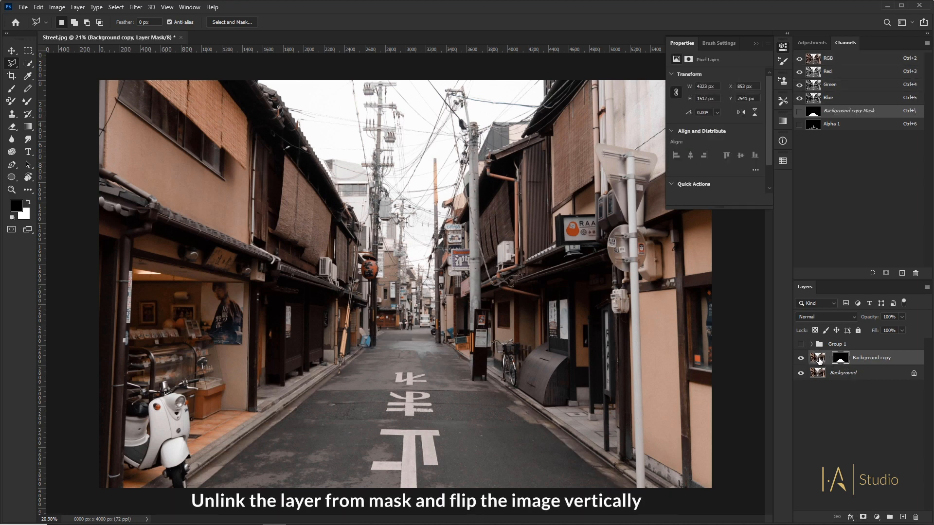
Flip the Background copy image vertically and move it straight down to a centre Y of 3144 px within the street mask
key(v)
key(ctrl+t)
right_click(429, 344)
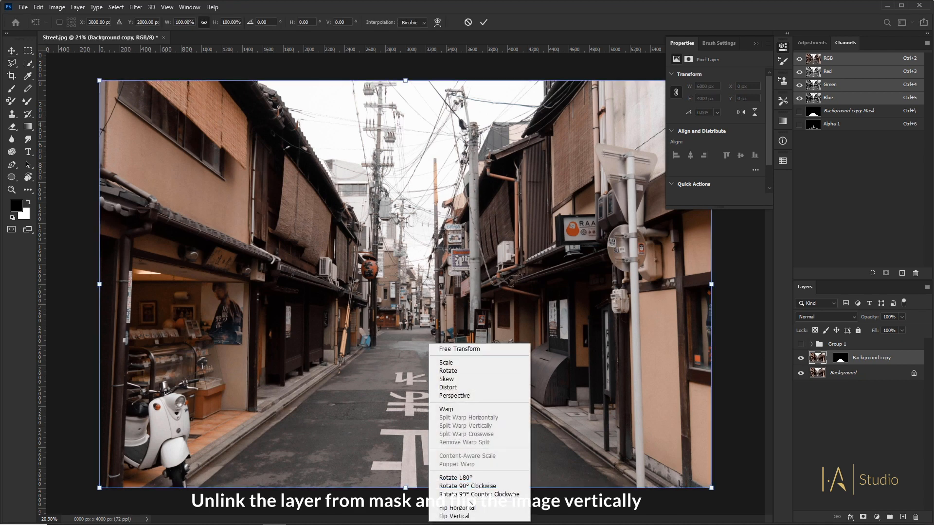
click(470, 517)
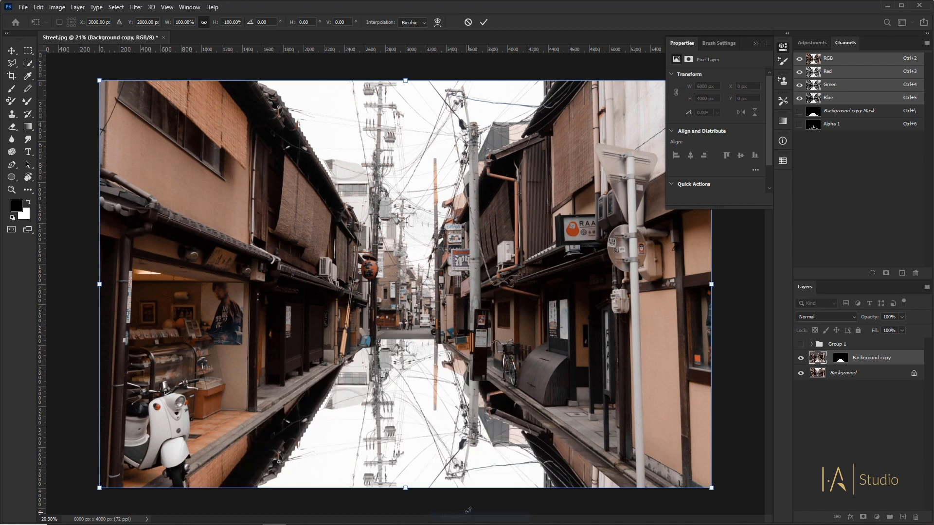
drag(414, 352, 421, 468)
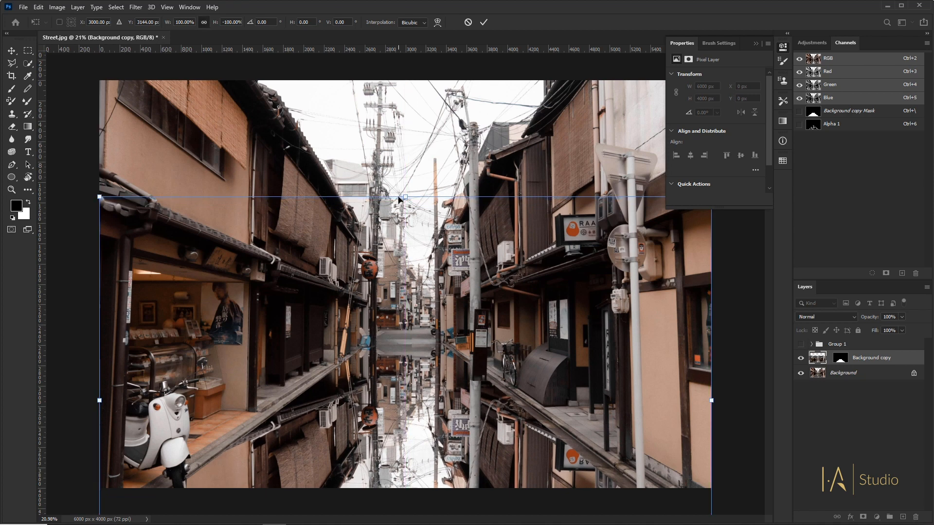
click(484, 23)
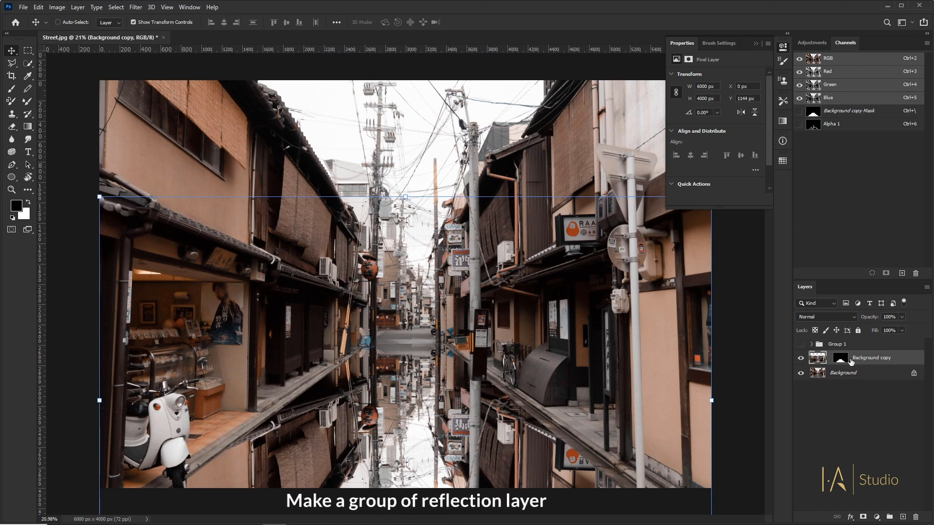
Group the Background copy layer and mask the group with a selection loaded from the Alpha 1 channel
key(ctrl+g)
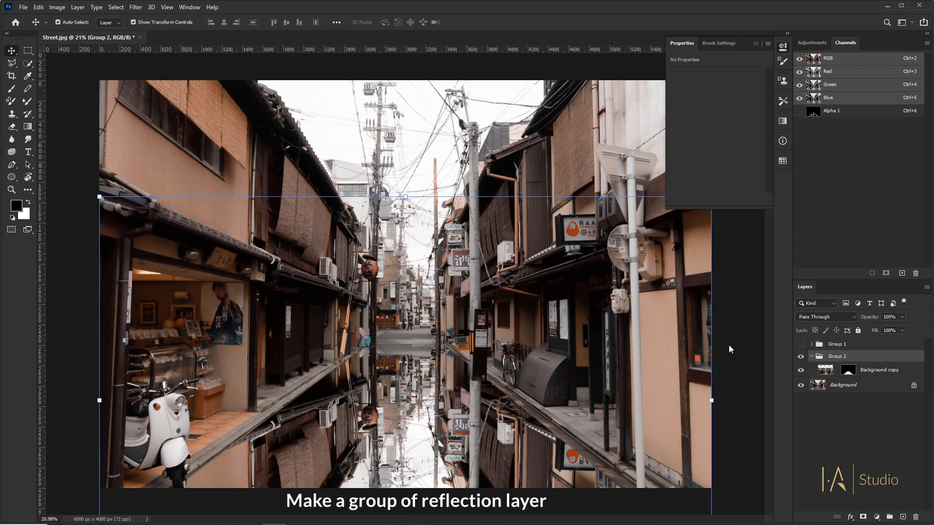
click(117, 7)
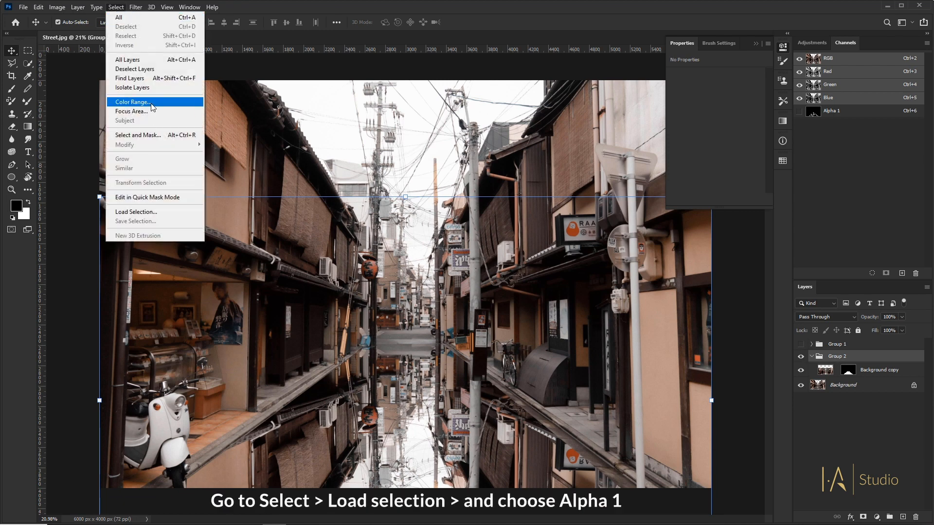
click(161, 212)
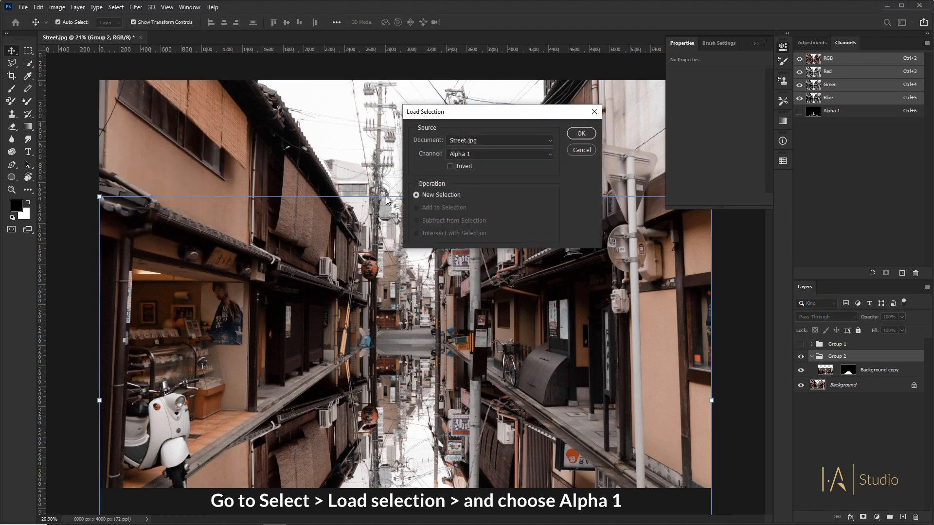
click(581, 134)
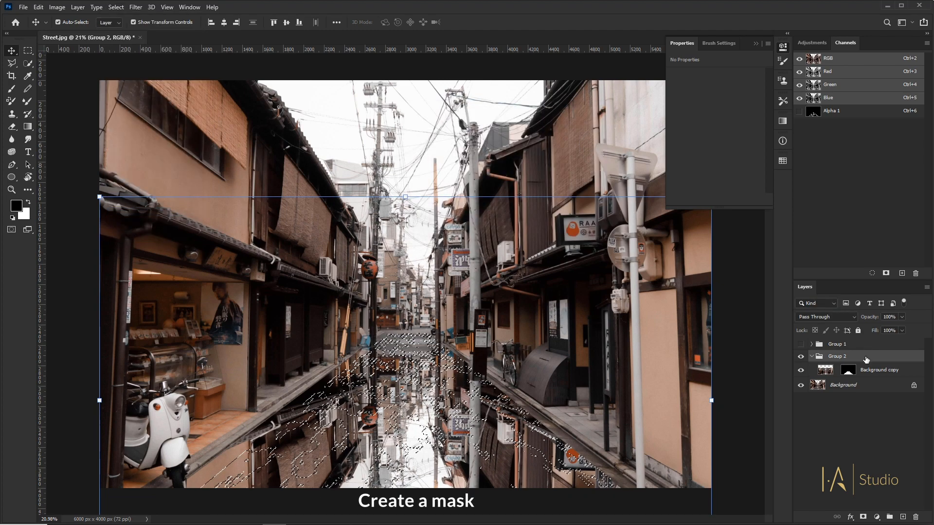
click(863, 517)
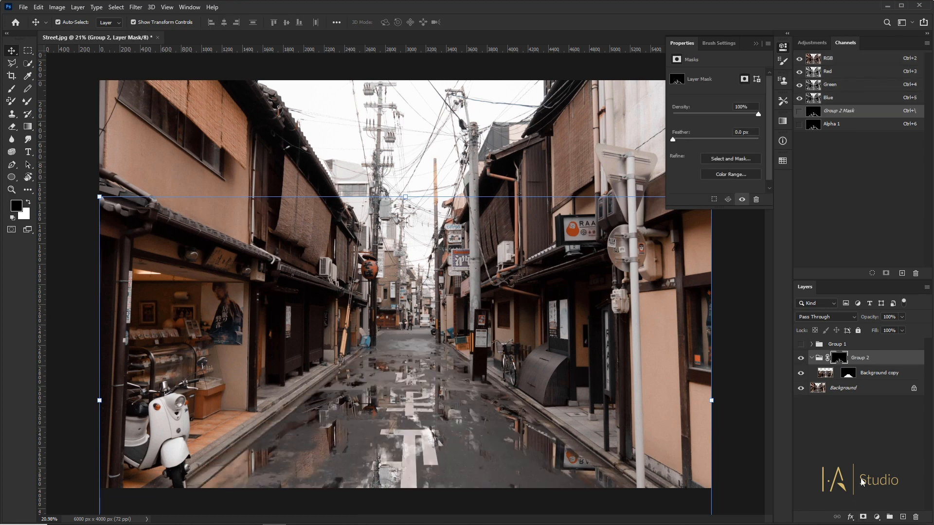
Set the reflection group's blending mode to Overlay and collapse the group
click(838, 318)
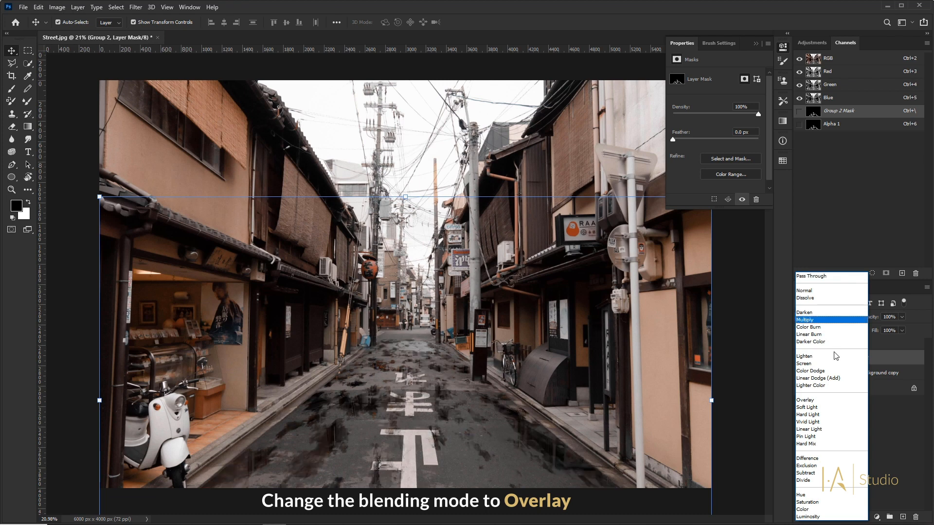
click(824, 400)
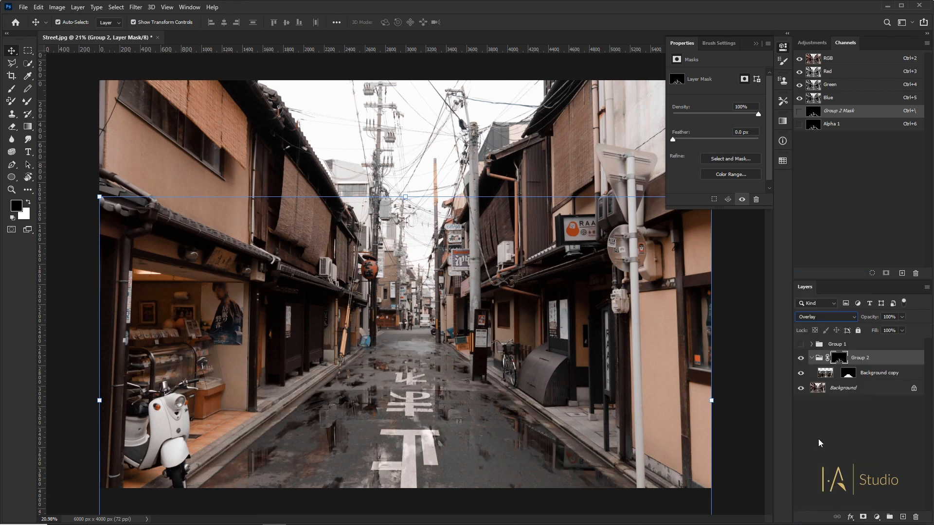
click(865, 359)
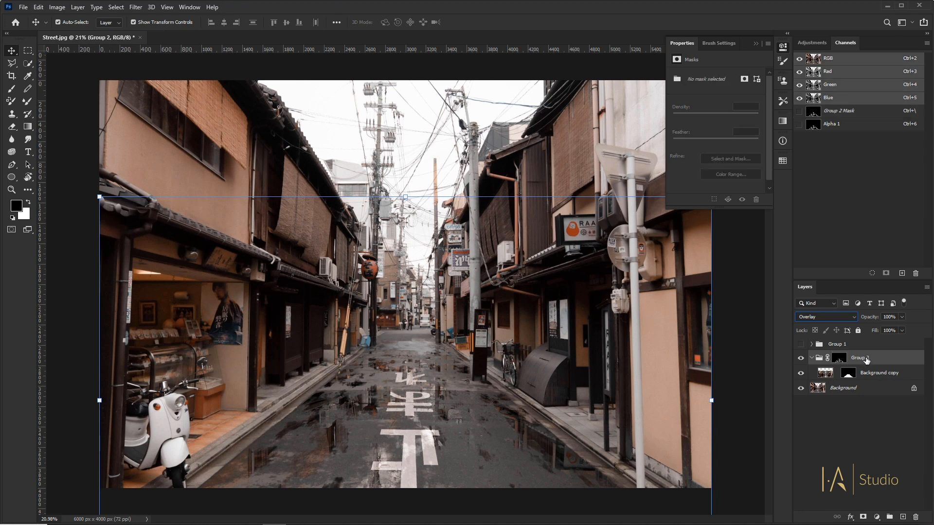
click(812, 359)
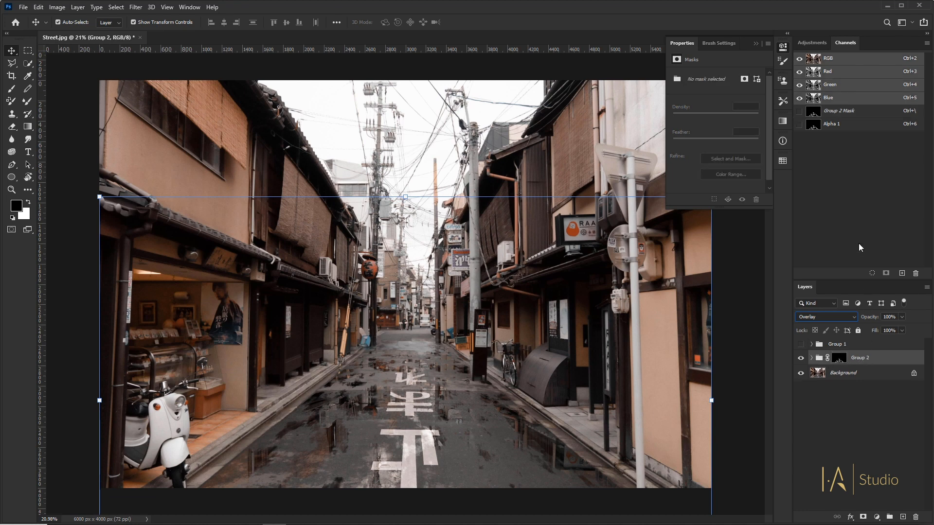
Add a black-to-white Gradient Map adjustment clipped to the reflection group and reduce its opacity to 49%
click(812, 42)
click(877, 517)
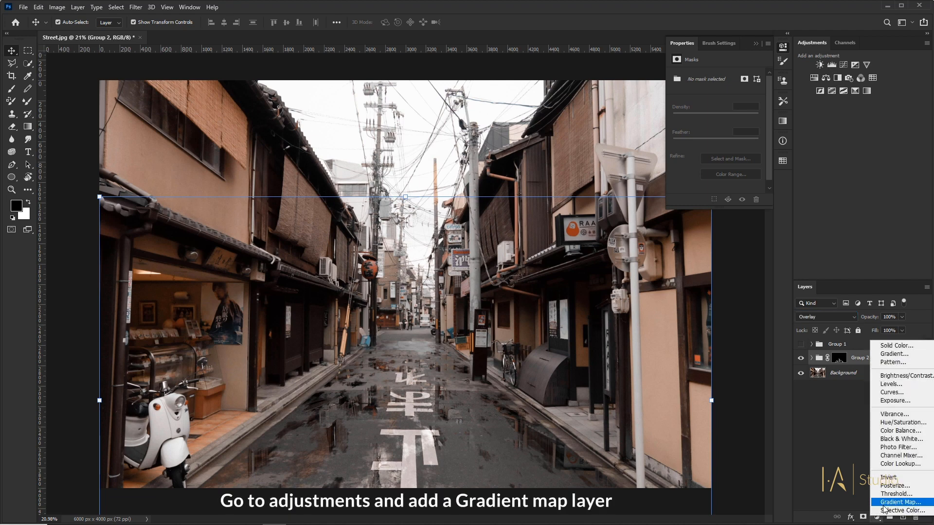
click(900, 502)
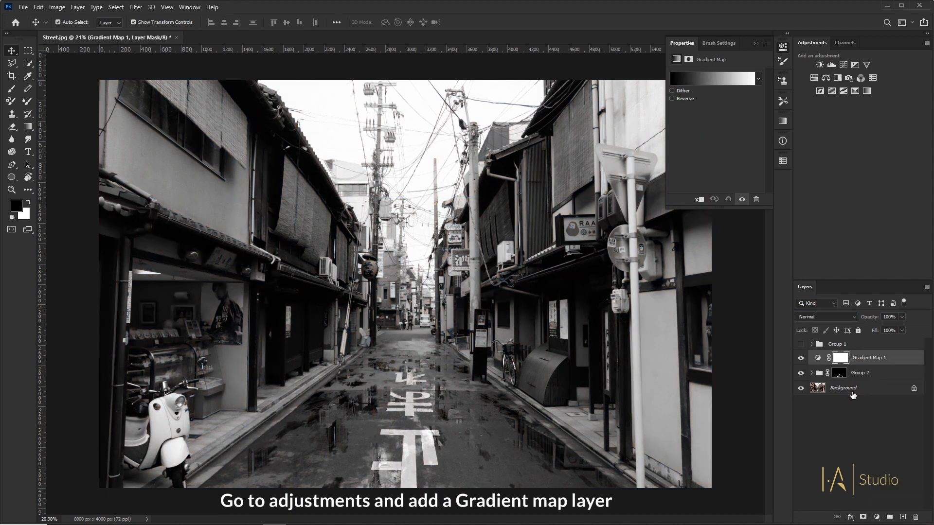
alt+click(868, 364)
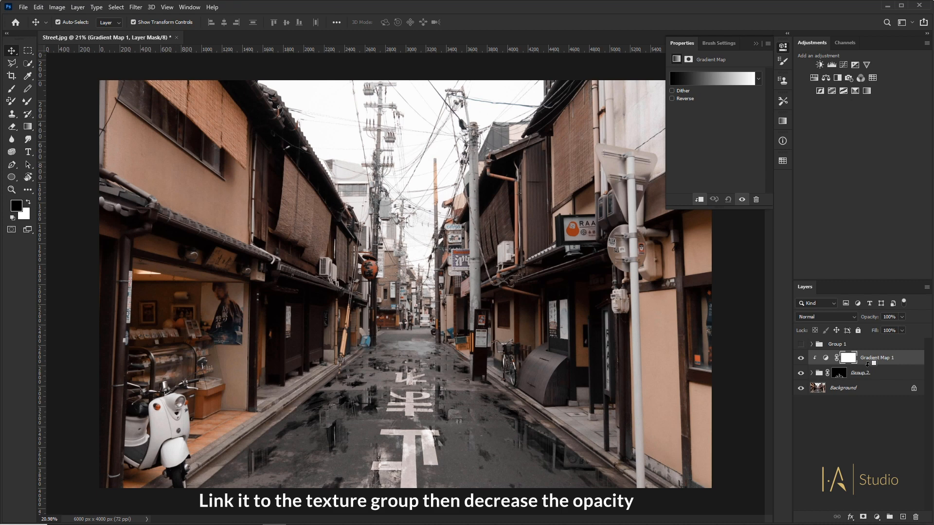
click(902, 317)
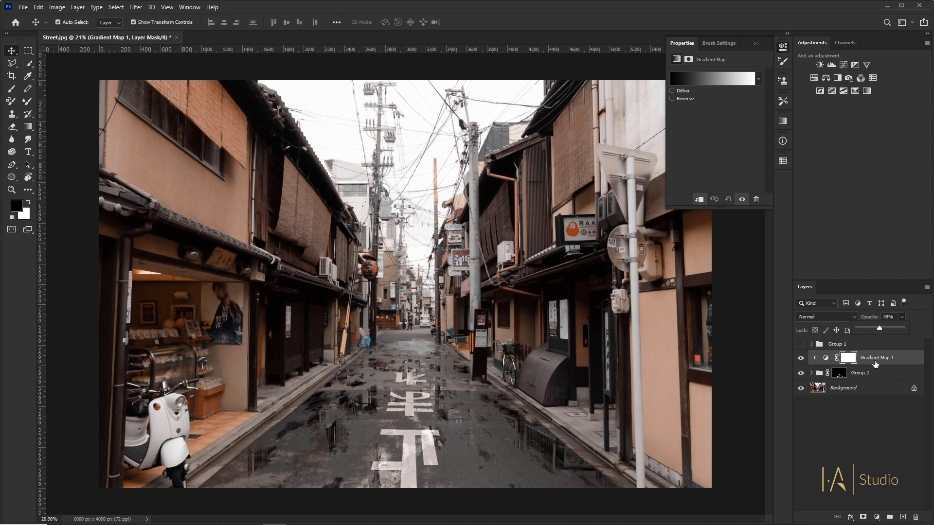
Add a Curves adjustment above the Gradient Map, lower its white point input to 179 and clip it to the reflection group
click(877, 517)
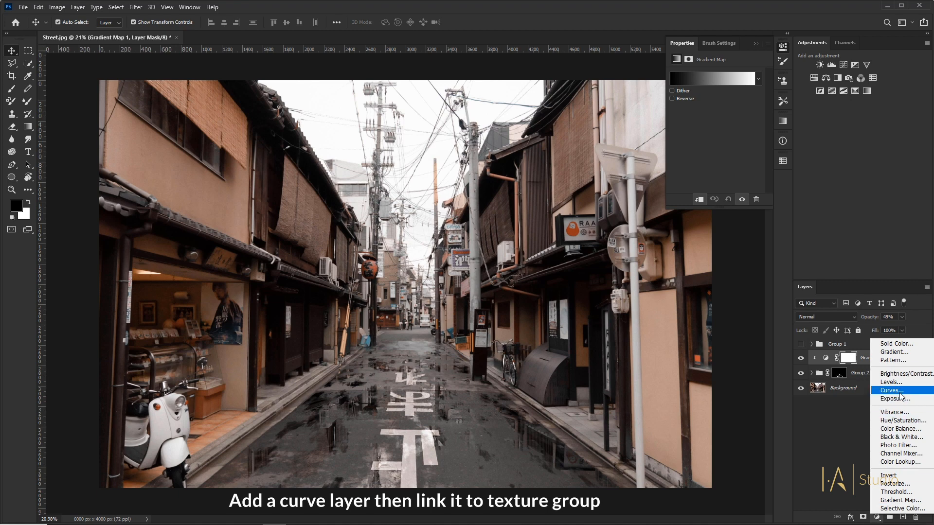
click(893, 391)
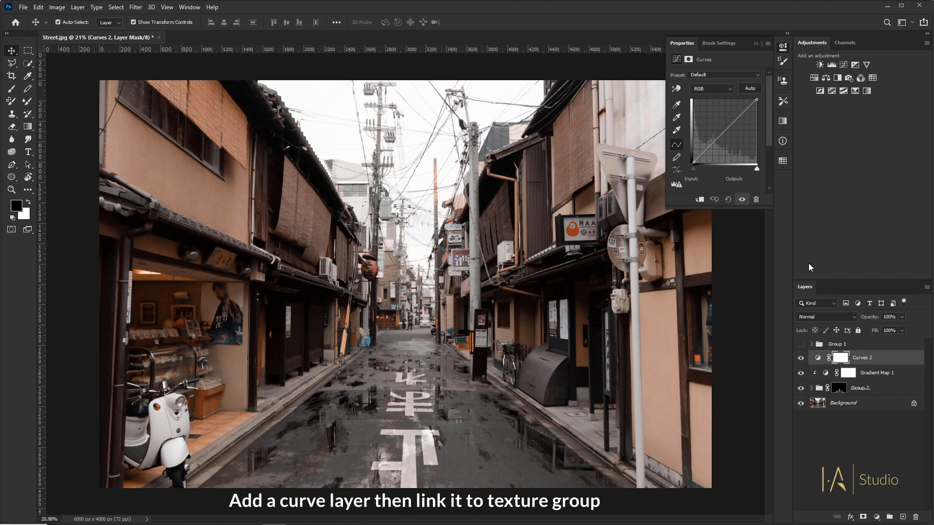
drag(757, 168, 737, 170)
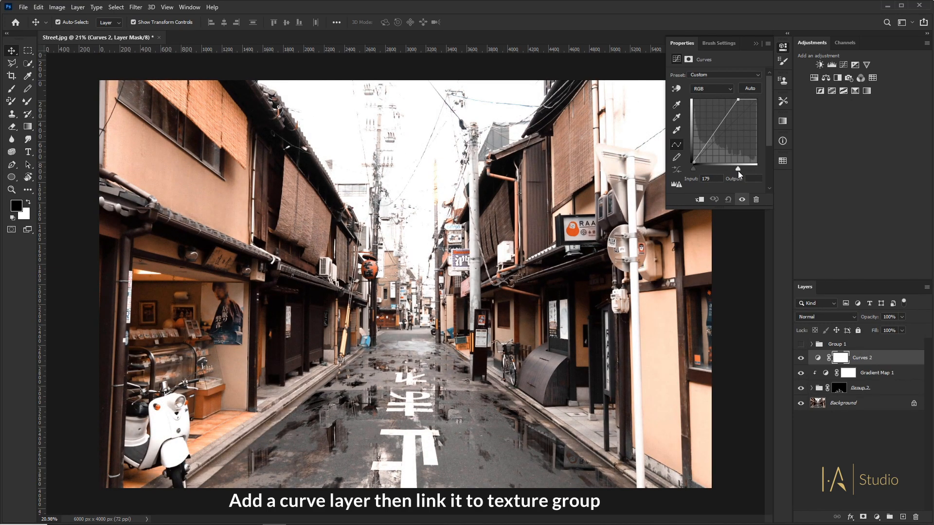
alt+click(879, 364)
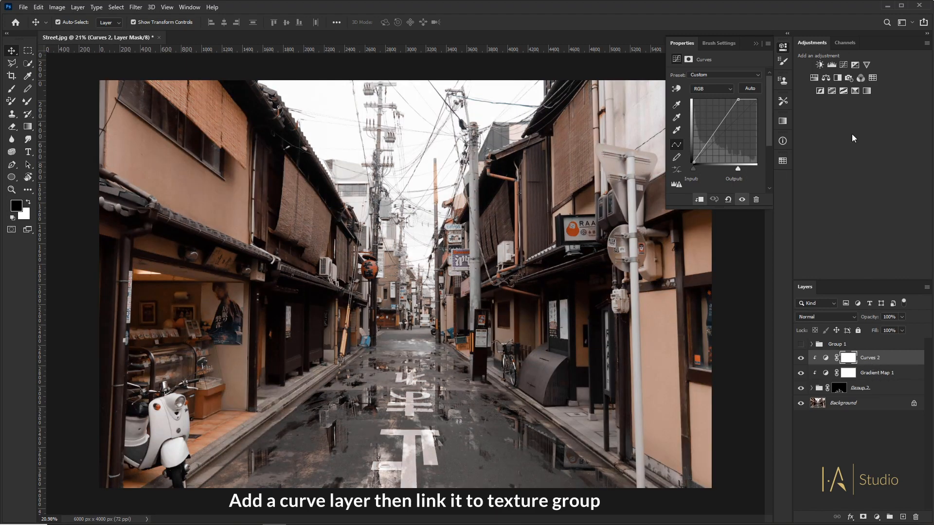
click(901, 317)
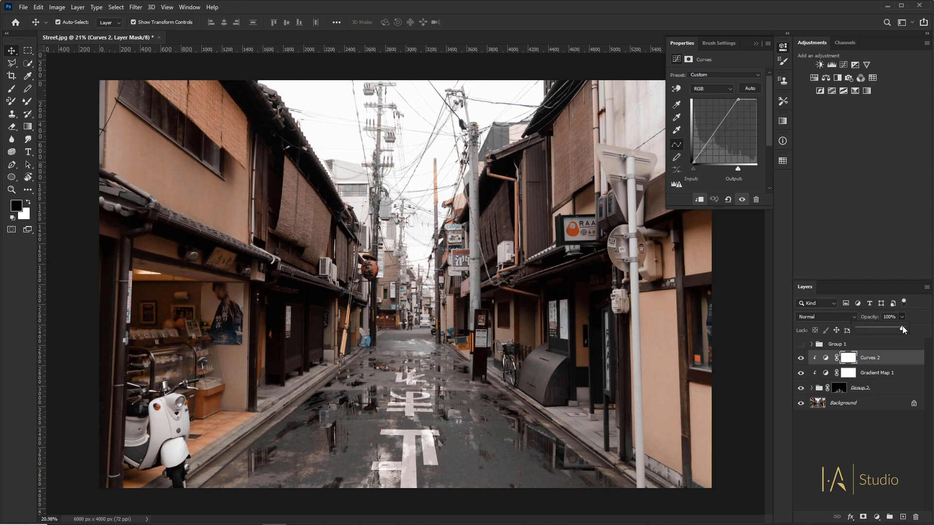
Paint black on the Curves 2 mask along both street edges with a large soft brush, and deselect the layer
click(848, 358)
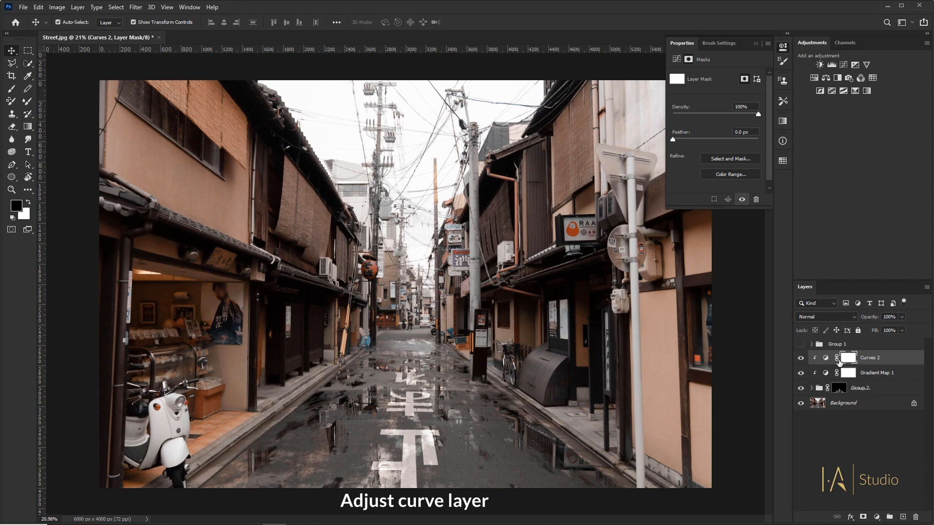
key(b)
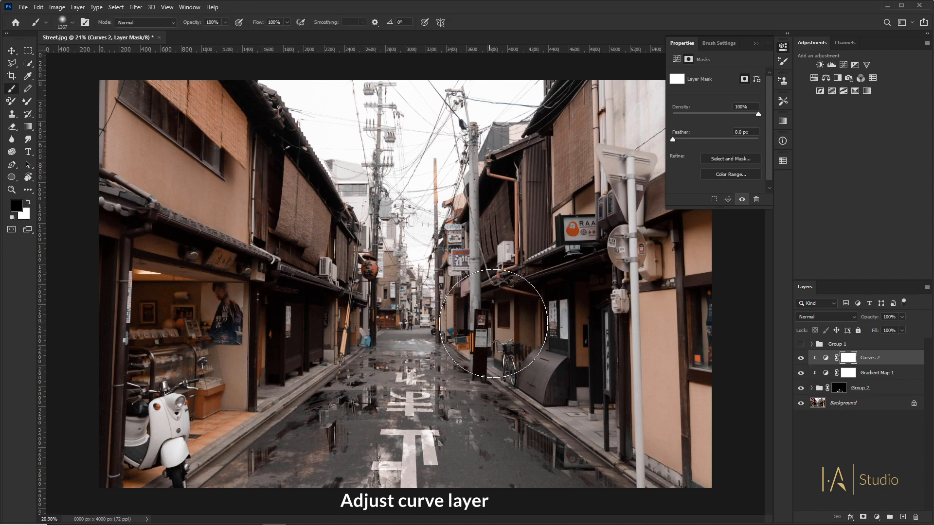
drag(531, 356, 642, 467)
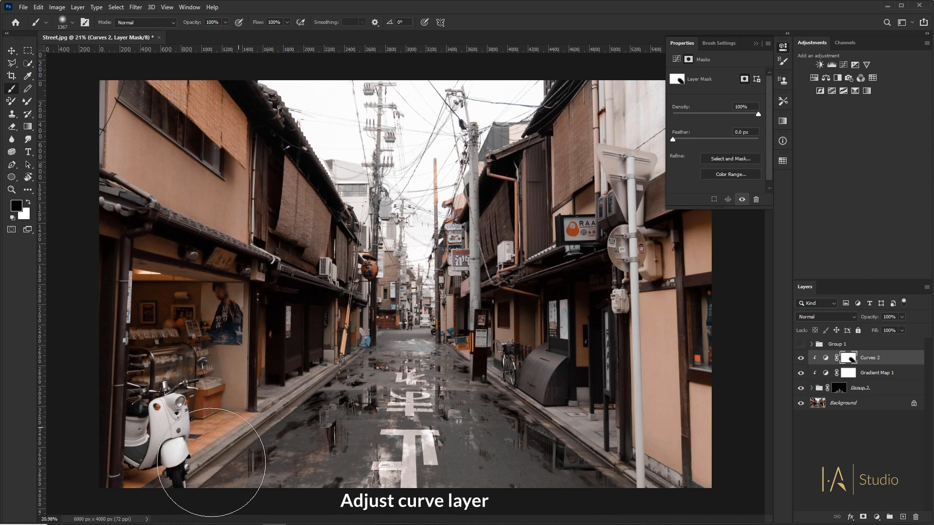
mouse_move(198, 472)
mouse_down()
mouse_move(221, 474)
mouse_move(255, 403)
mouse_move(377, 288)
mouse_up()
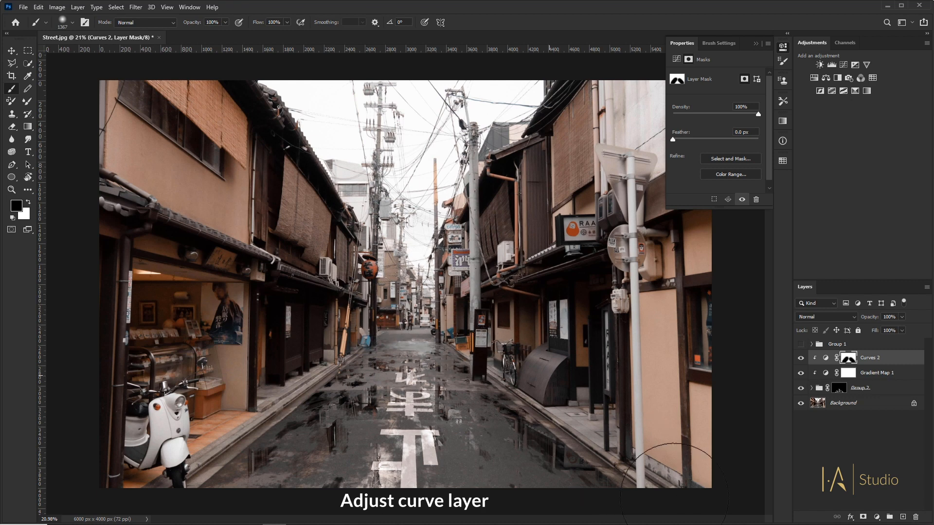
key(v)
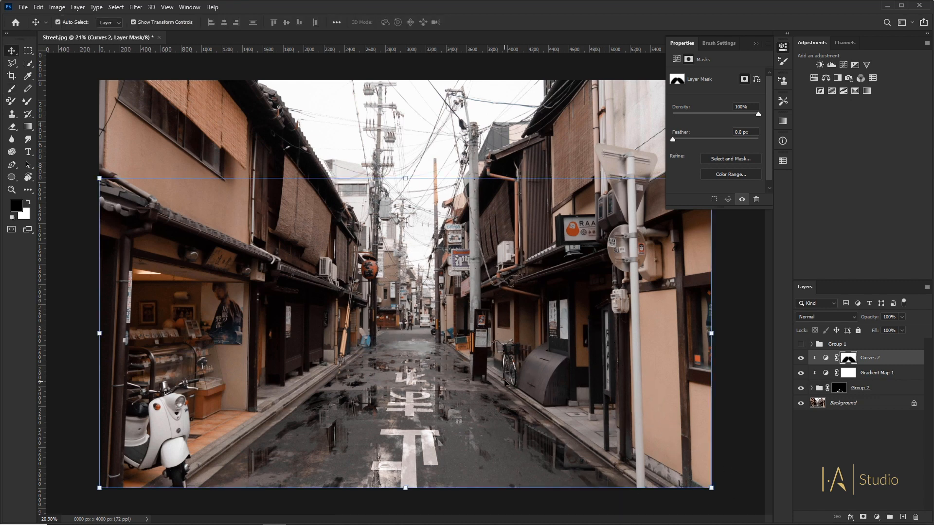
click(754, 45)
click(740, 234)
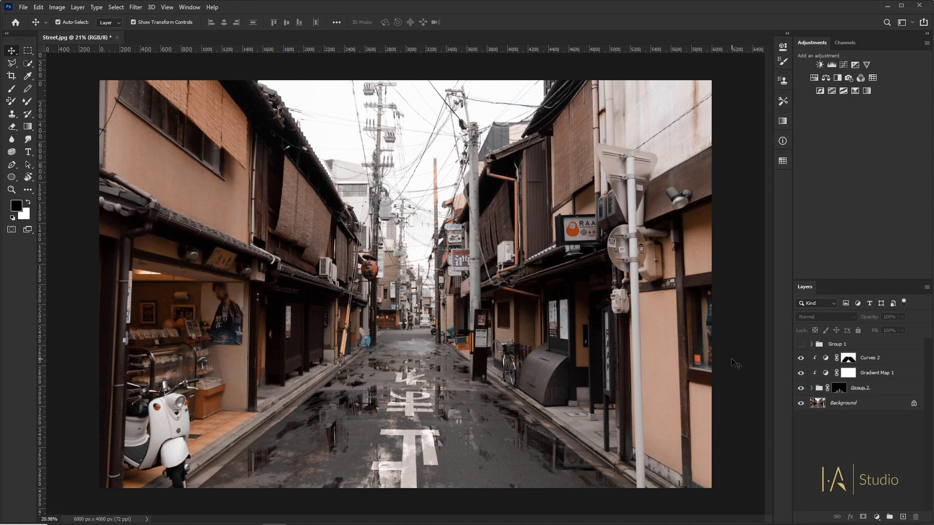
Expand Group 2 and convert the Background copy reflection layer inside it to a smart object
click(811, 387)
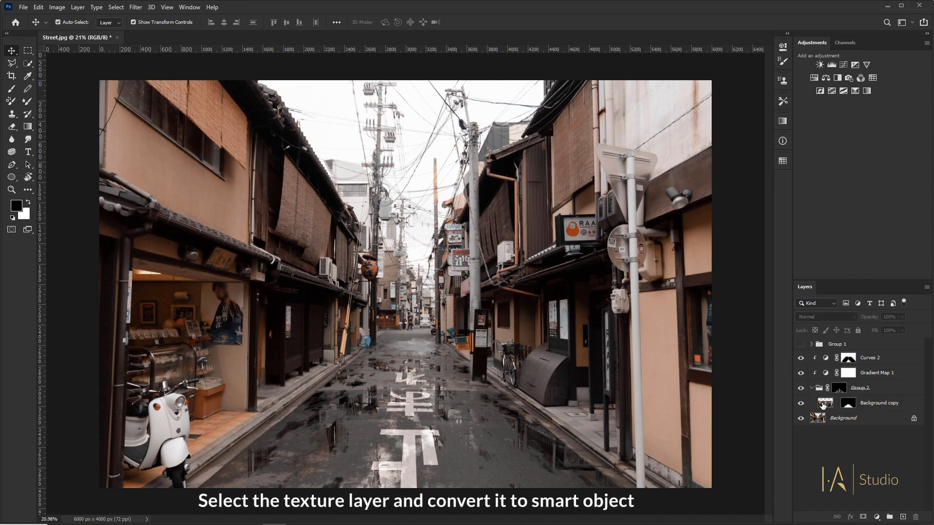
click(822, 404)
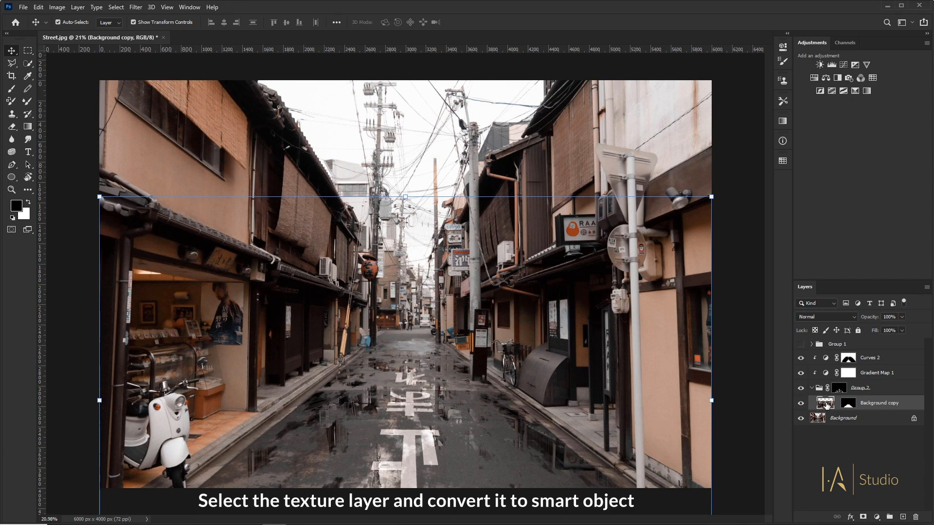
right_click(881, 405)
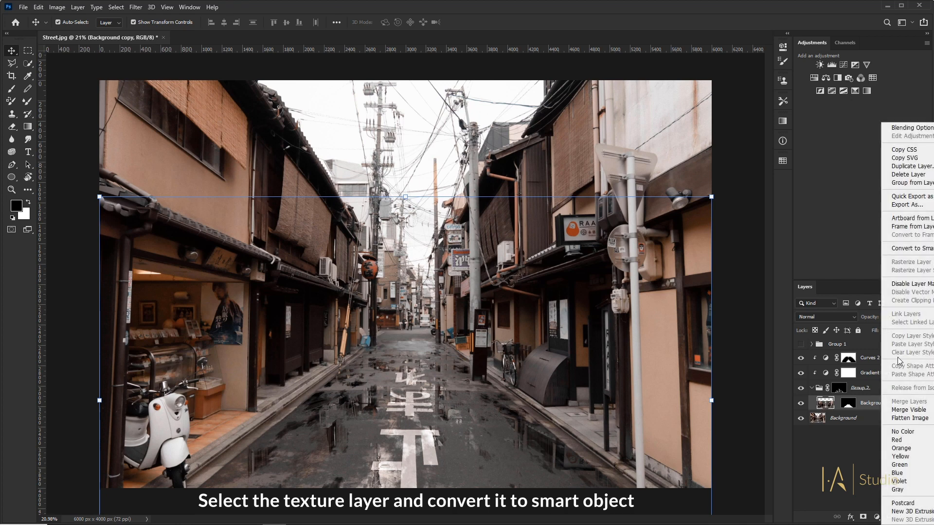
click(912, 249)
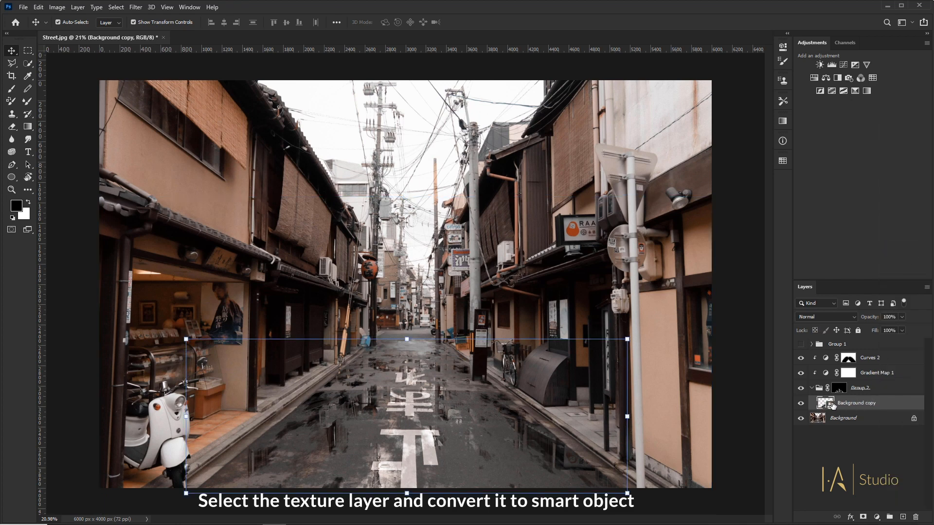
Start a Path Blur filter on the reflection smart object and reorient its blur path to run vertically downward
click(136, 6)
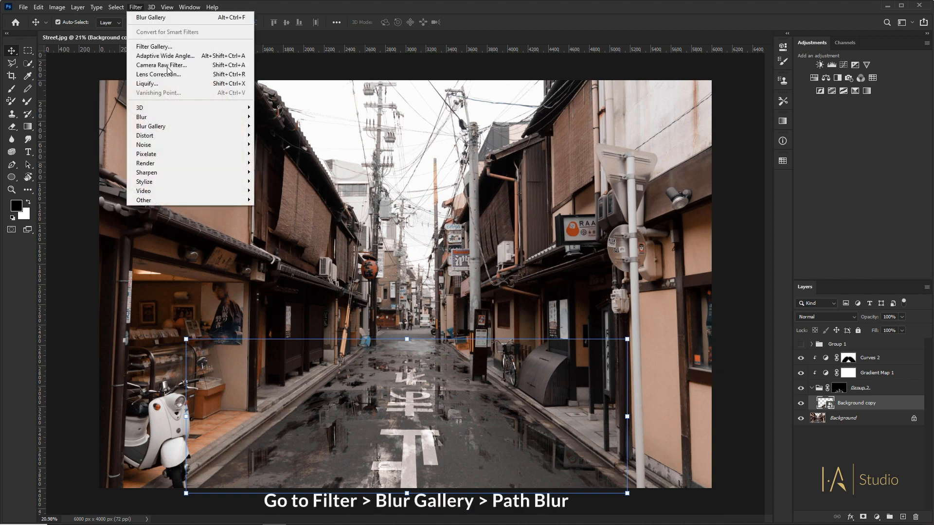
mouse_move(184, 127)
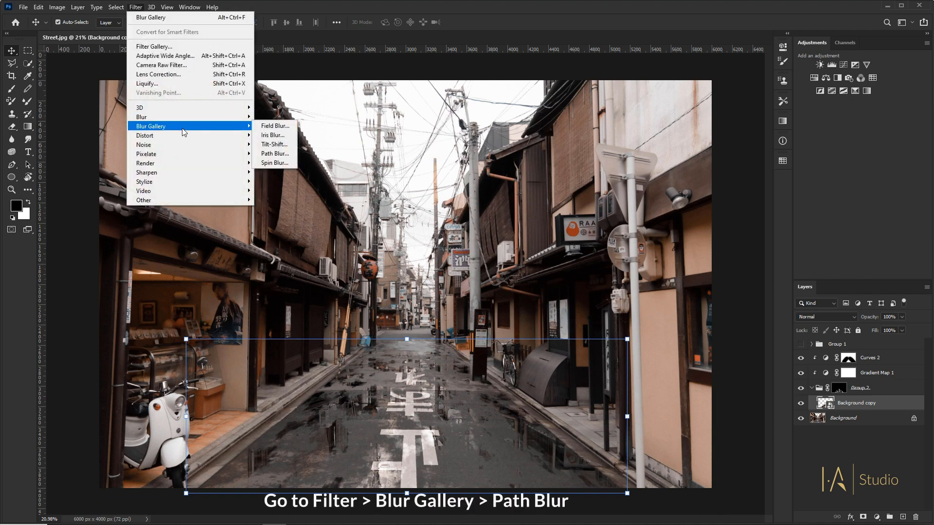
click(274, 153)
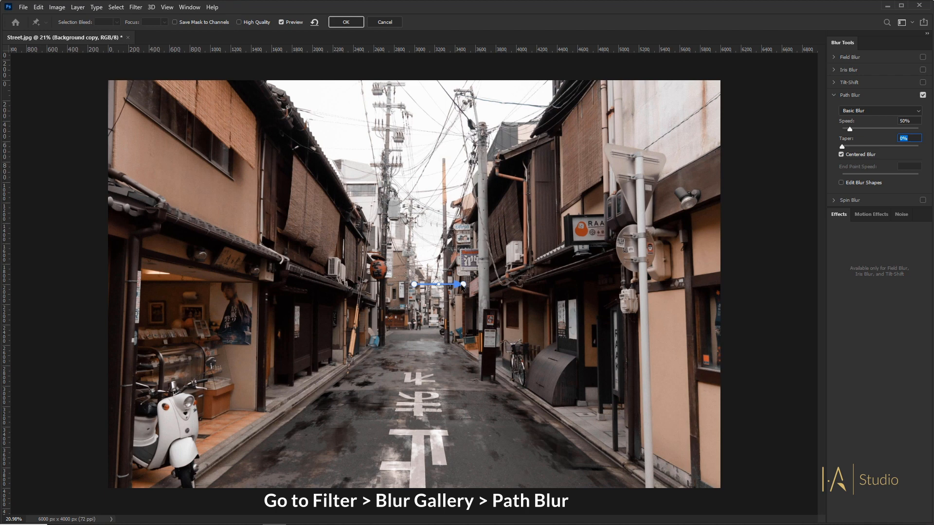
drag(463, 284, 413, 308)
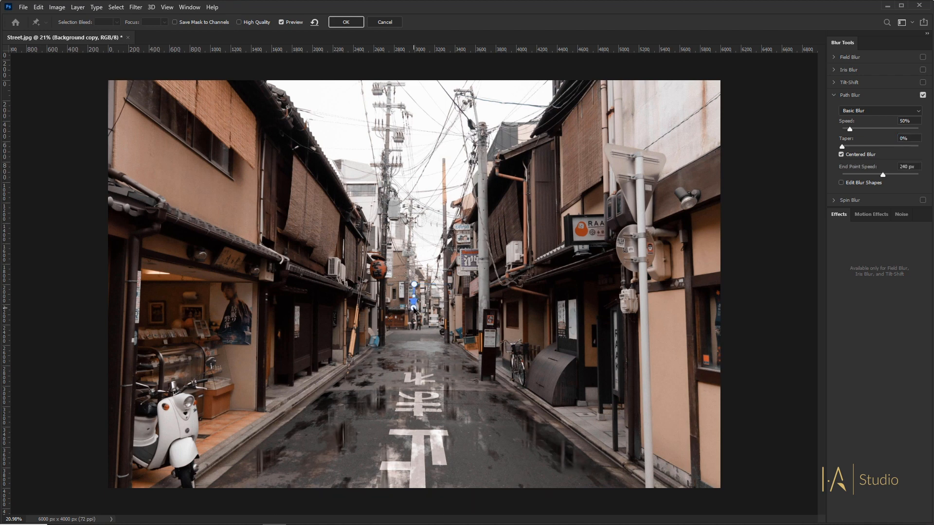
Set the Path Blur speed to 24% and the taper to 12%
drag(848, 130, 850, 130)
text(24)
text(12)
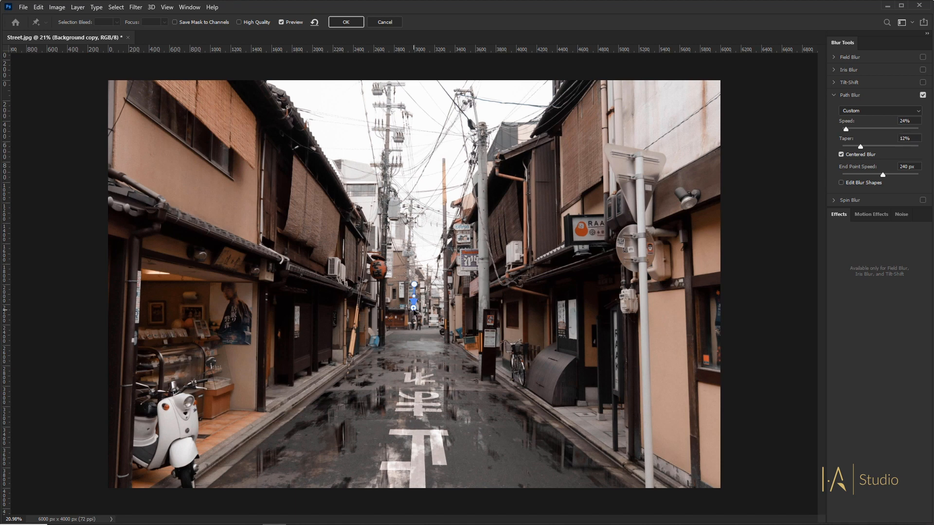
Reduce the blur path's end point speed to about 88 px, adjust its lower end point and apply the Path Blur
mouse_move(416, 310)
drag(407, 315, 412, 317)
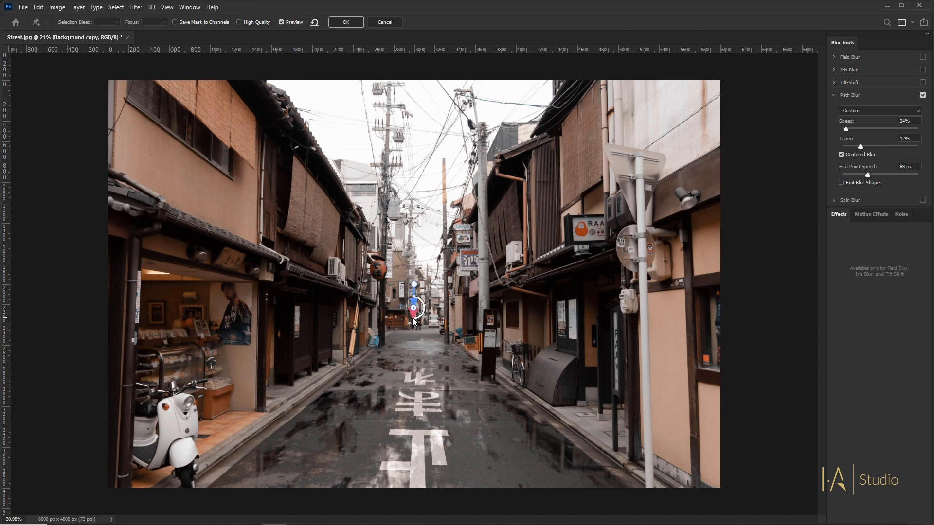
drag(413, 307, 406, 310)
click(338, 24)
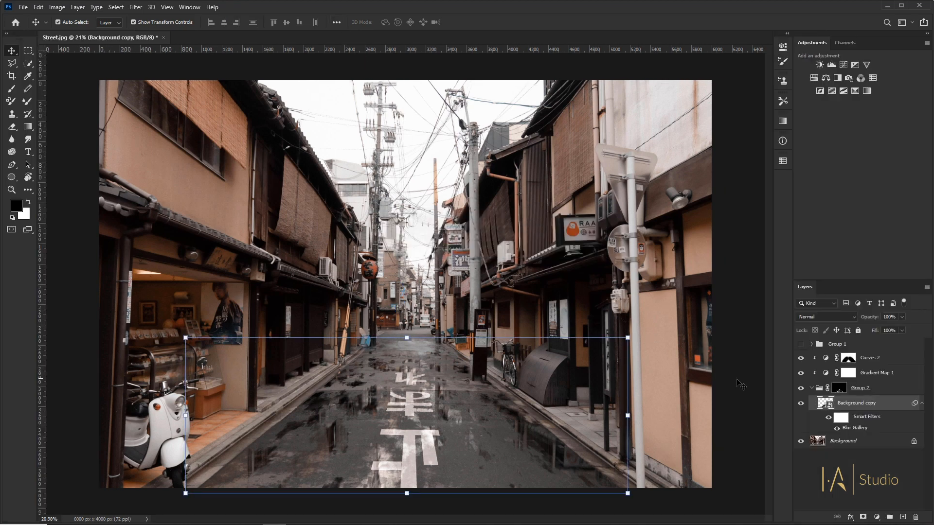
Hide and reshow the Background copy layer to compare the puddle reflection, then deselect it and collapse Group 2
click(799, 403)
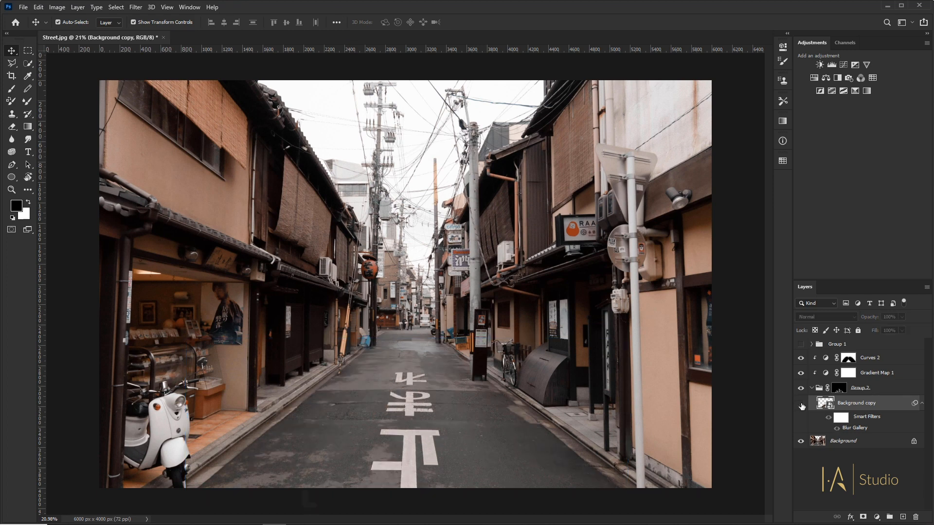
click(800, 404)
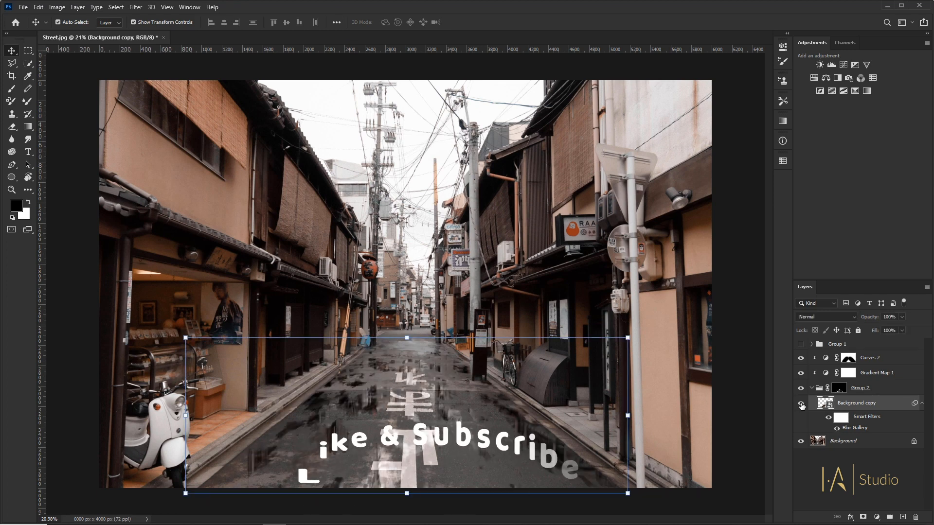
click(761, 400)
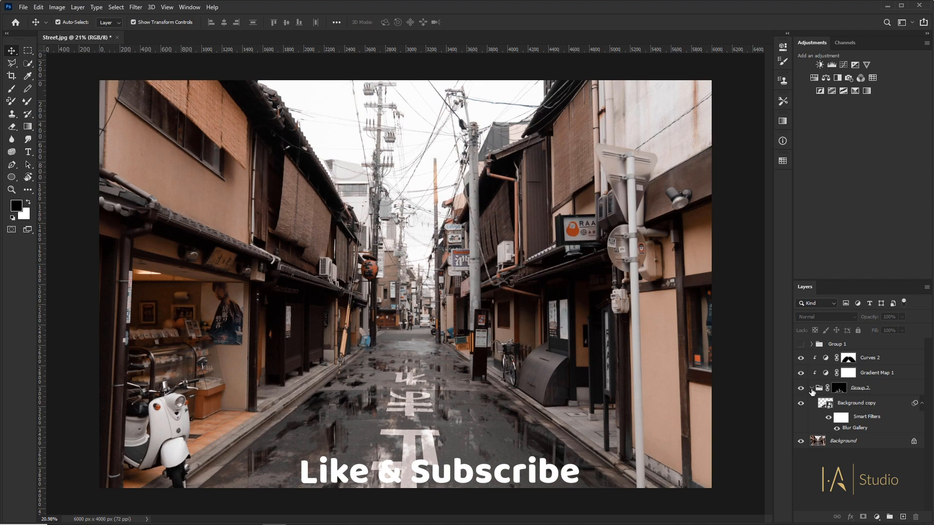
click(812, 389)
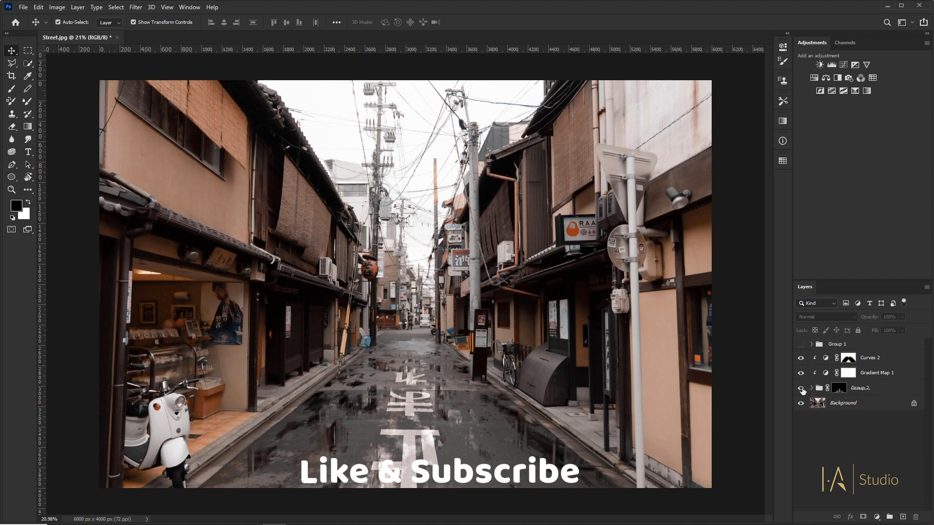